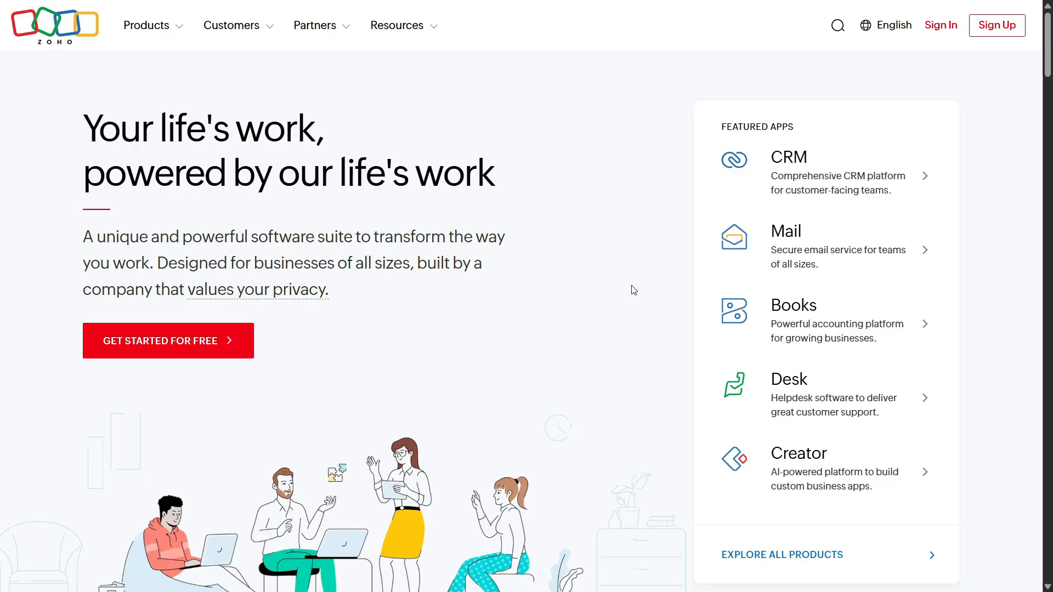
key("F11")
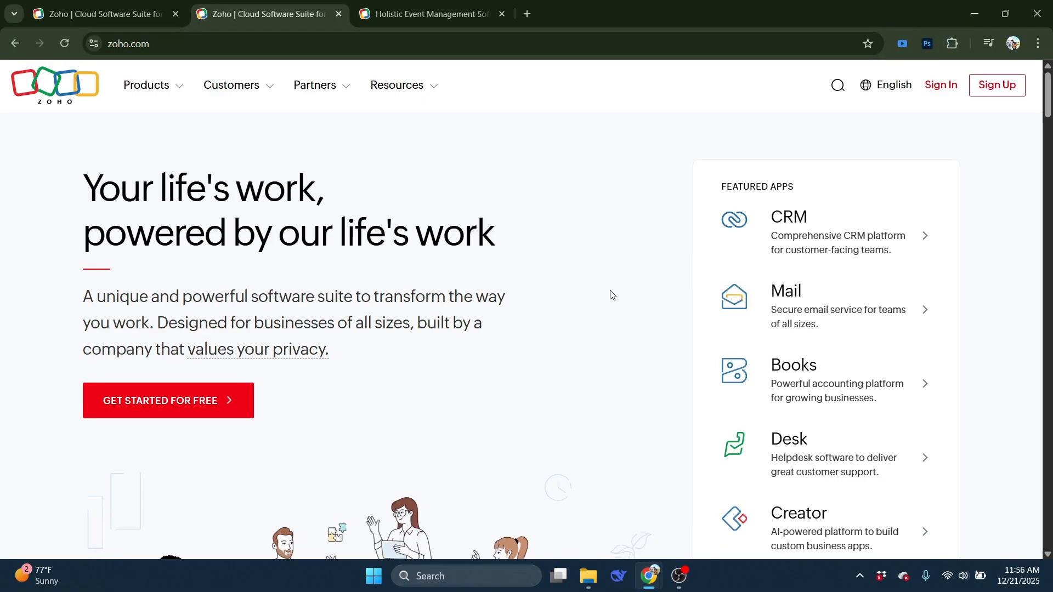
left_click(221, 51)
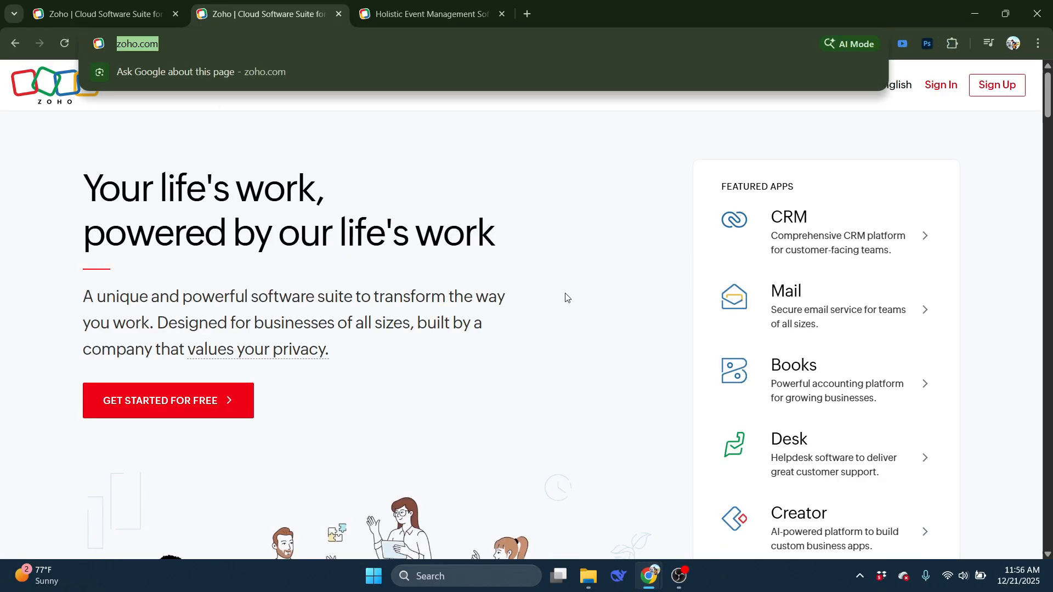
left_click(591, 301)
key("F11")
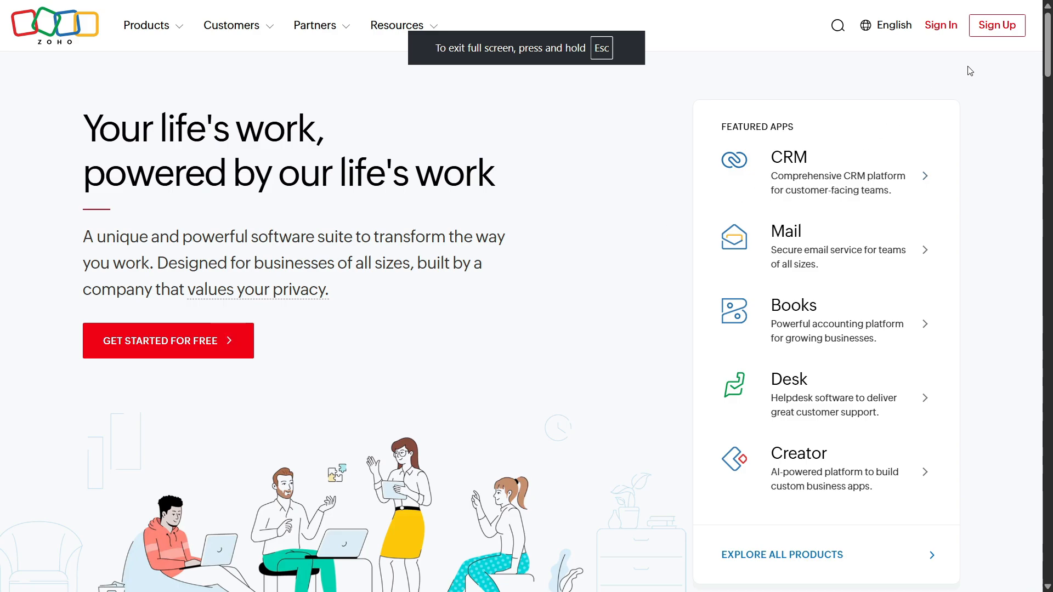
Step: Start the Zoho account sign-up and open the catalogue of all Zoho apps
left_click(991, 34)
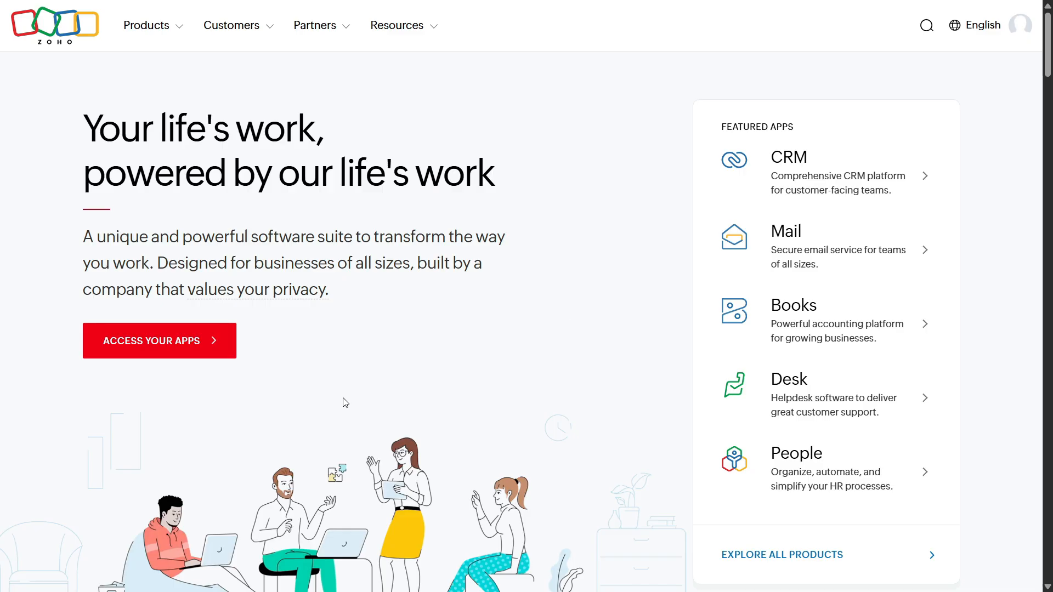
left_click(175, 343)
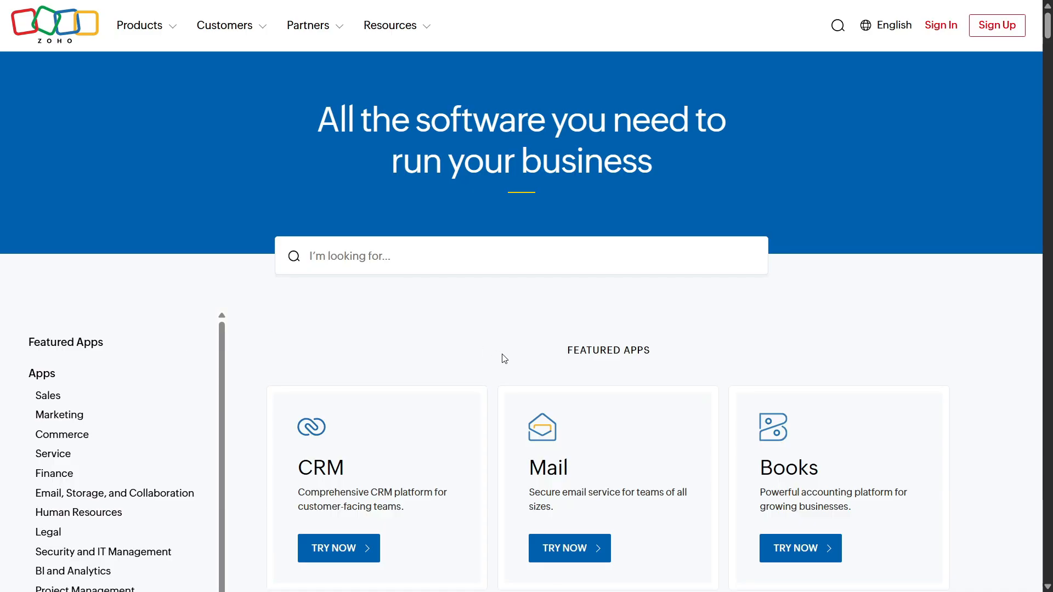
scroll(426, 381, "down", 10)
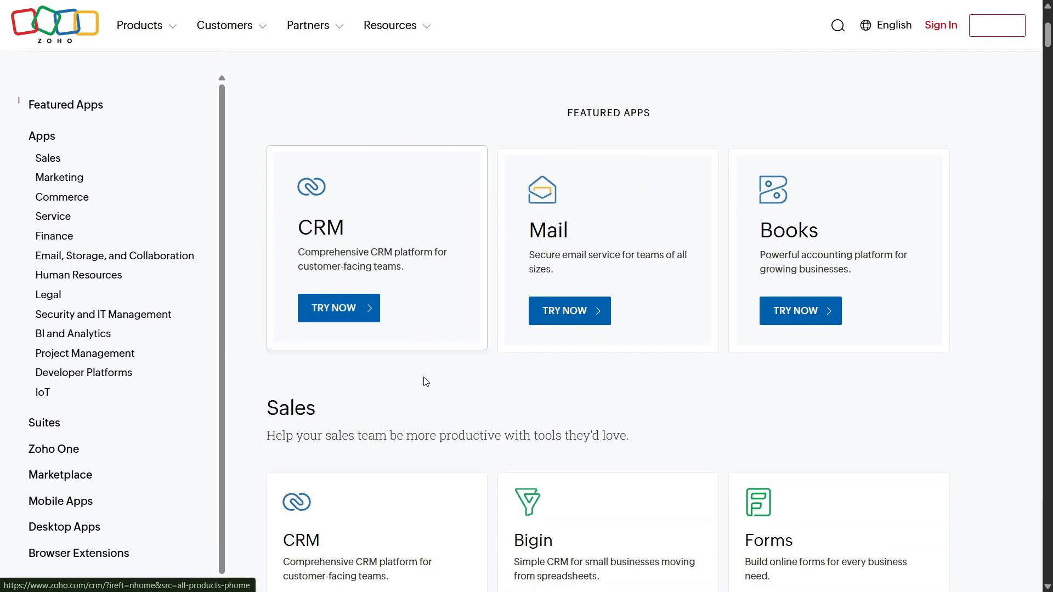
scroll(503, 477, "up", 10)
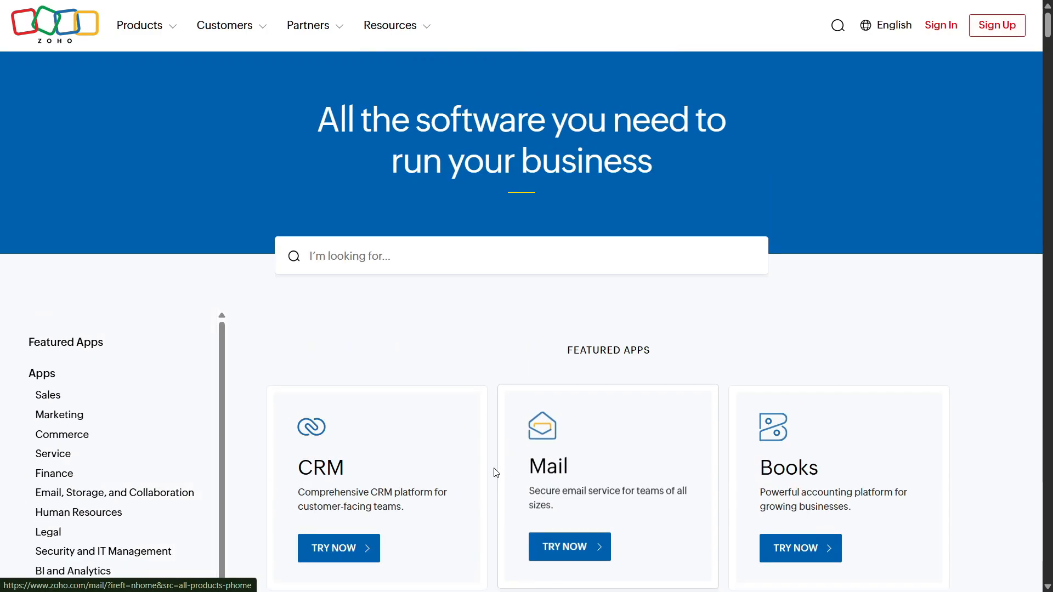
scroll(465, 411, "down", 10)
scroll(571, 512, "up", 10)
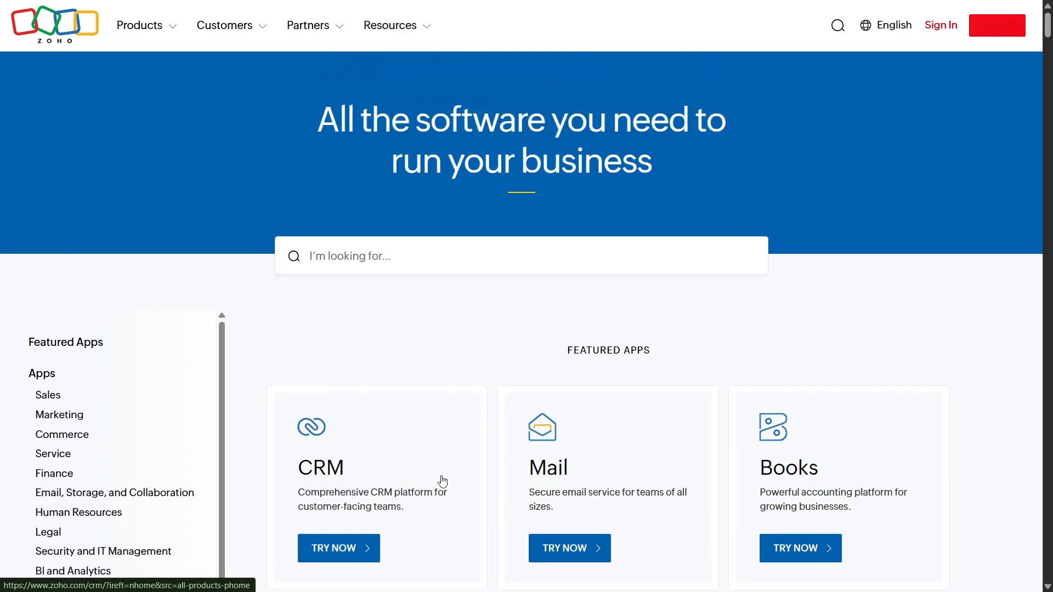
Step: Search the app catalogue for "backstage" and open the Backstage product page to try it
left_click(388, 259)
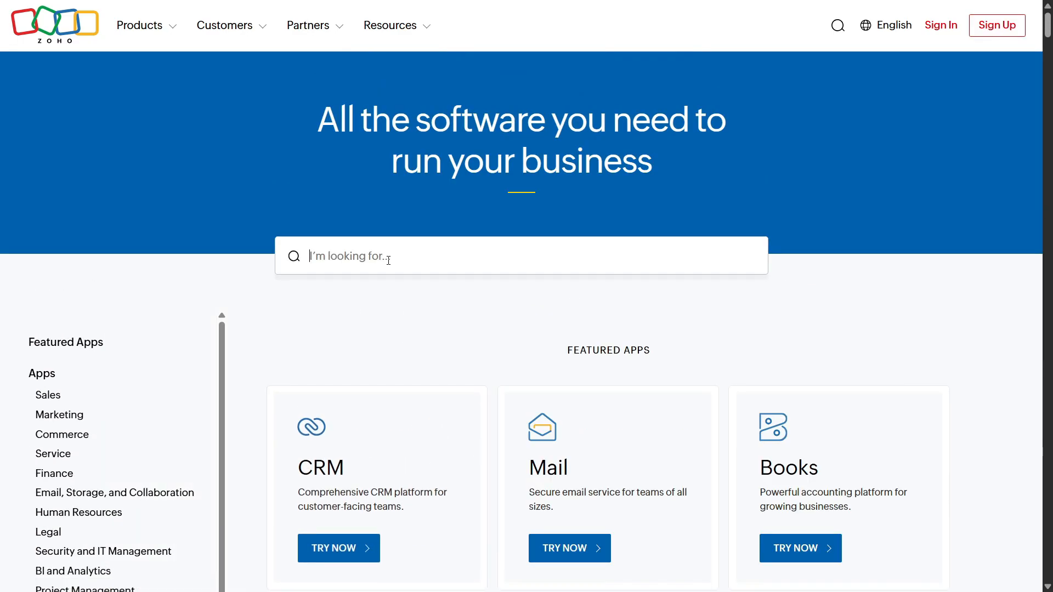
type("backstage")
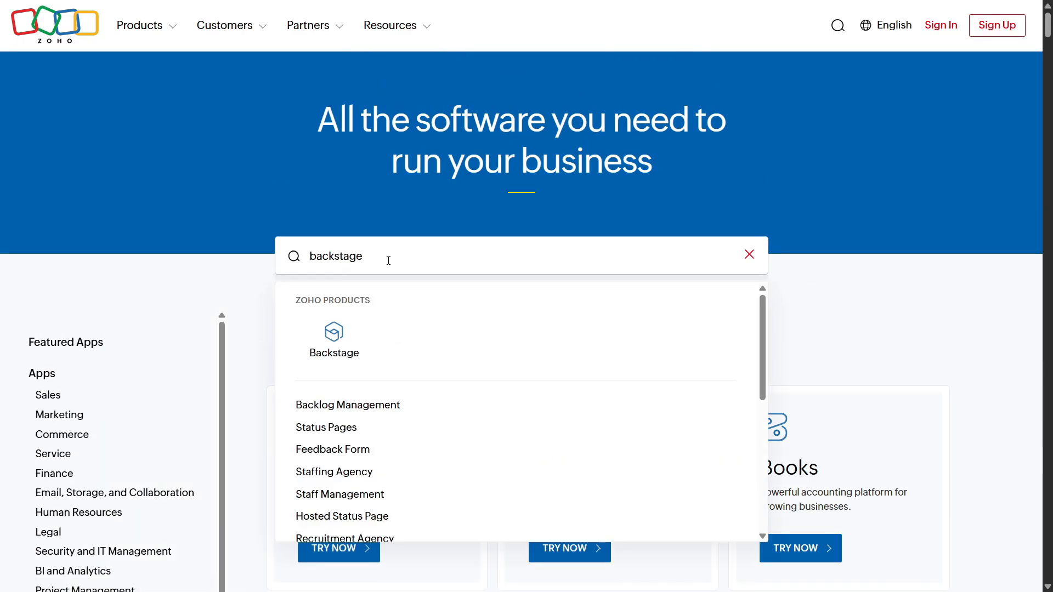
left_click(332, 342)
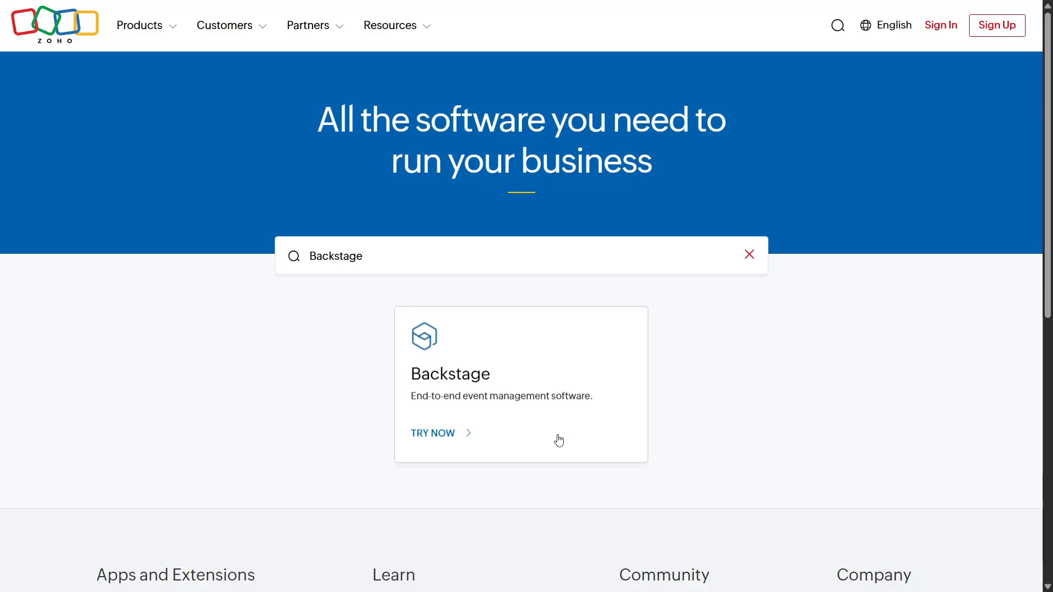
left_click(448, 436)
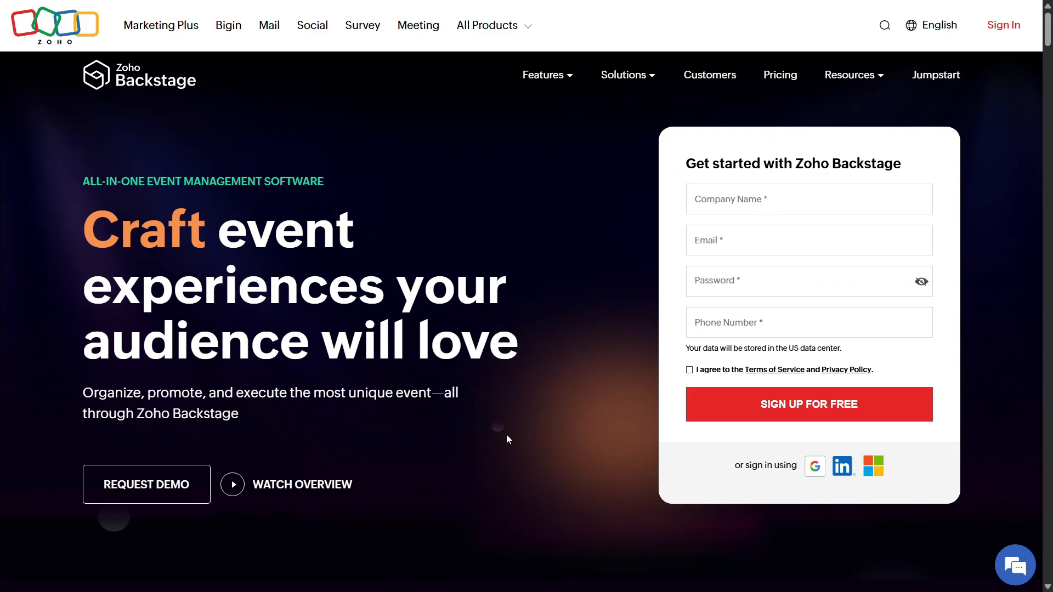
Step: Sign in to Zoho Backstage with a Google account and postpone the MFA setup with a reminder in 2 weeks
scroll(505, 435, "down", 1)
scroll(496, 439, "up", 1)
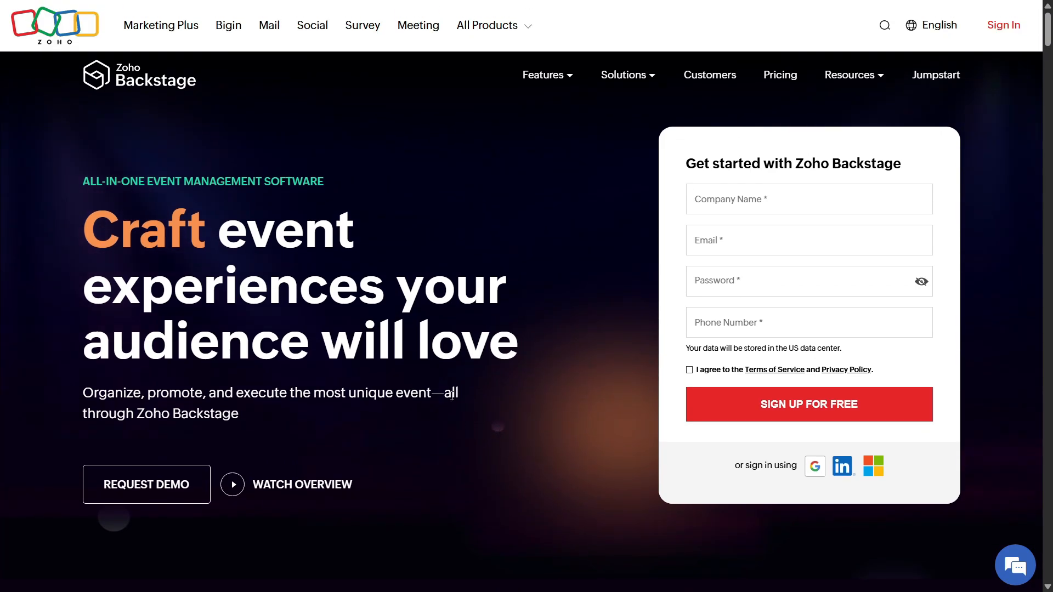
left_click(816, 468)
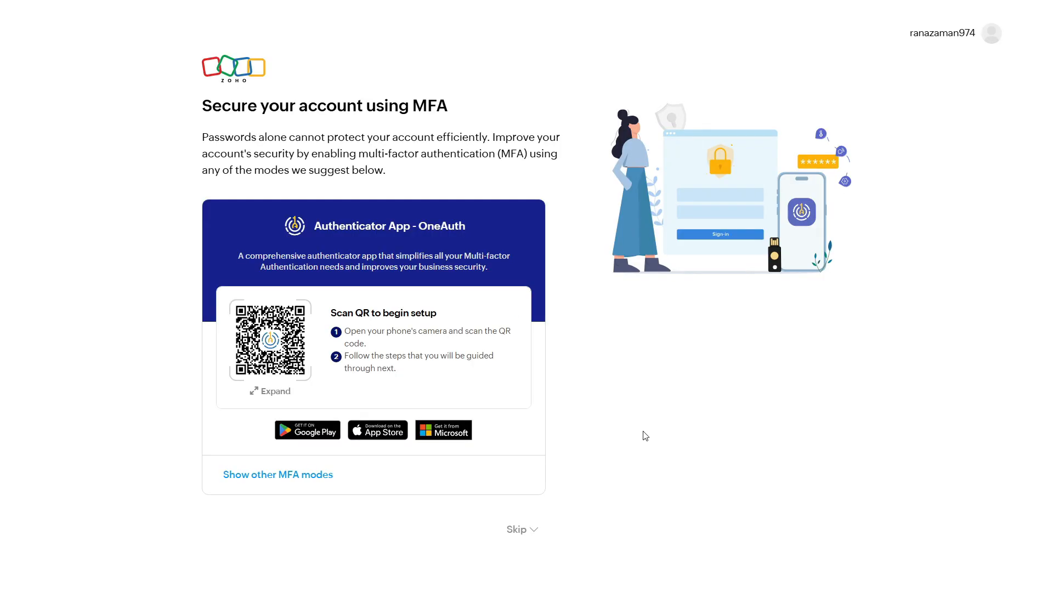
left_click(527, 533)
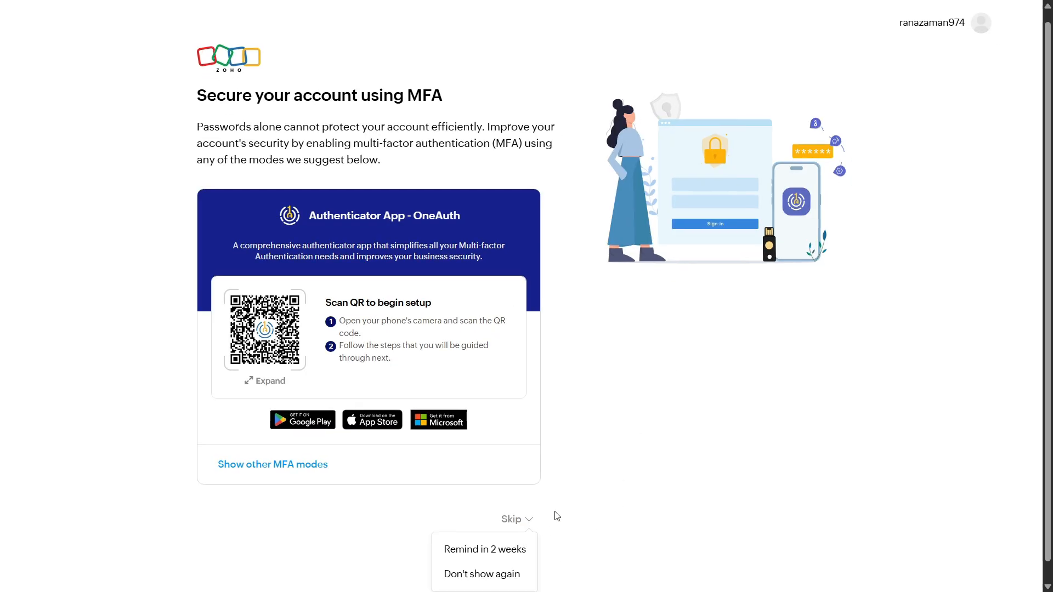
scroll(567, 508, "down", 1)
left_click(490, 530)
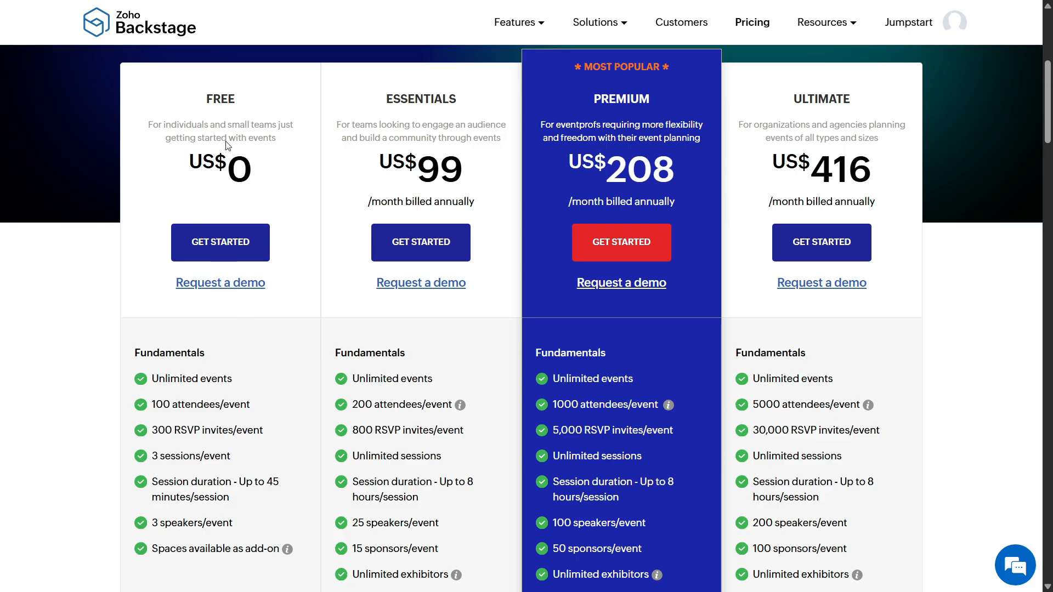
Step: Examine the Essentials, Premium and Ultimate plans on the Backstage pricing page
left_click_drag(388, 99, 482, 101)
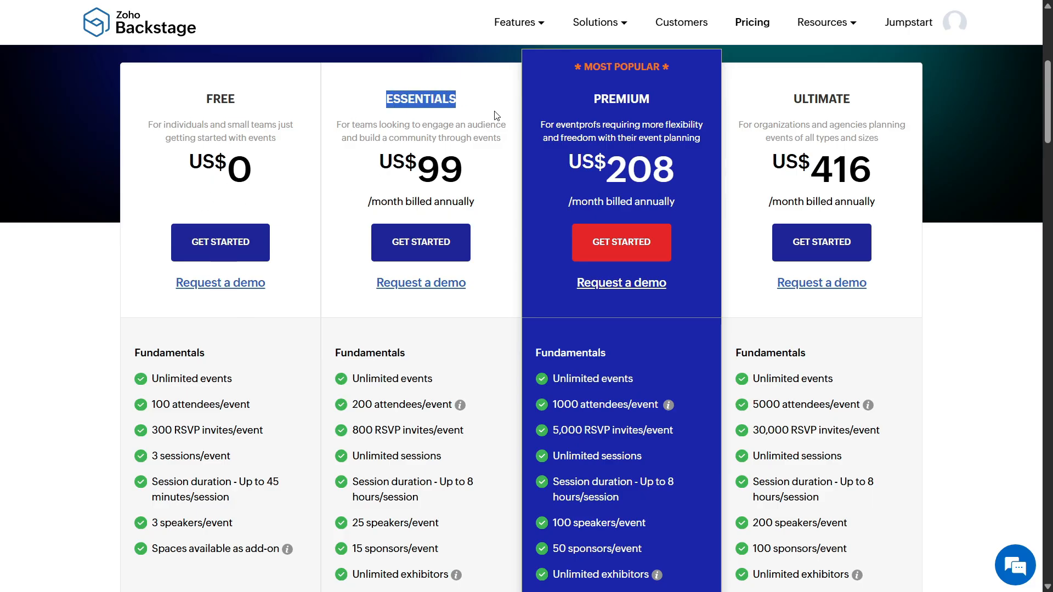
left_click(485, 183)
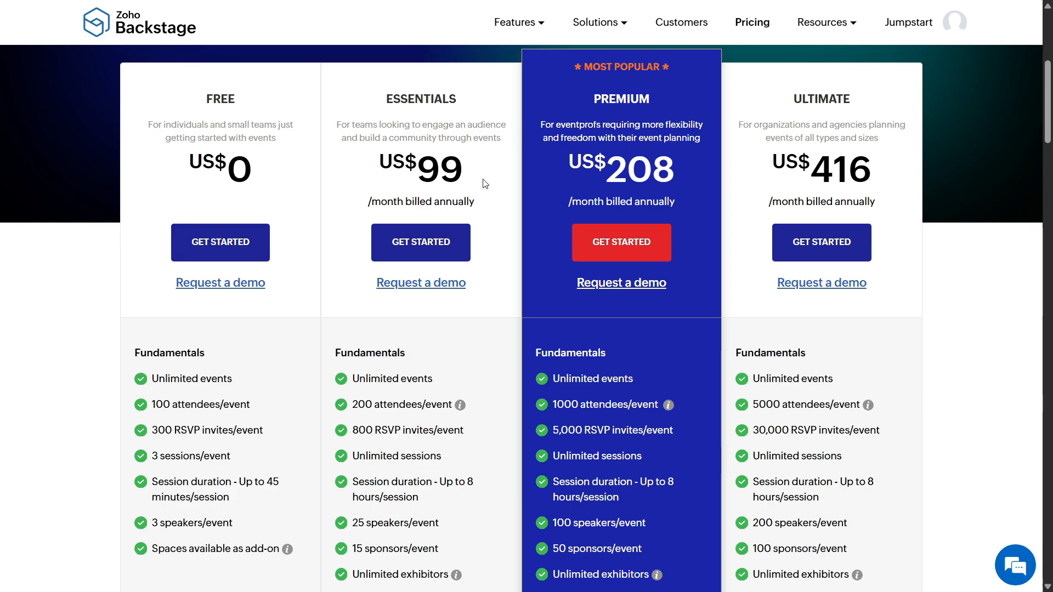
left_click_drag(599, 98, 651, 100)
scroll(648, 386, "down", 1)
scroll(627, 216, "up", 4)
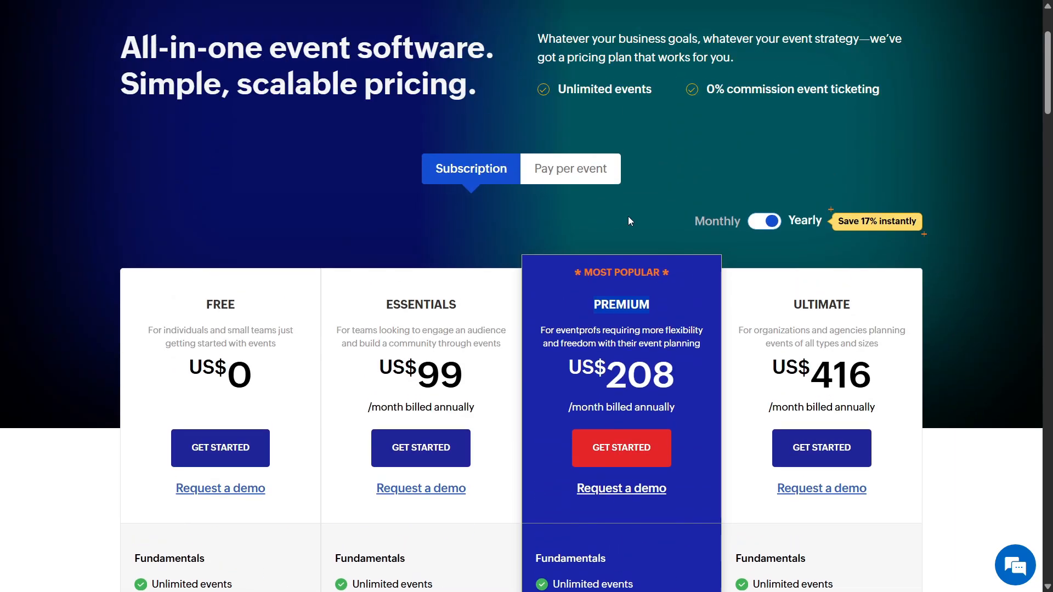
scroll(713, 231, "down", 2)
left_click(733, 172)
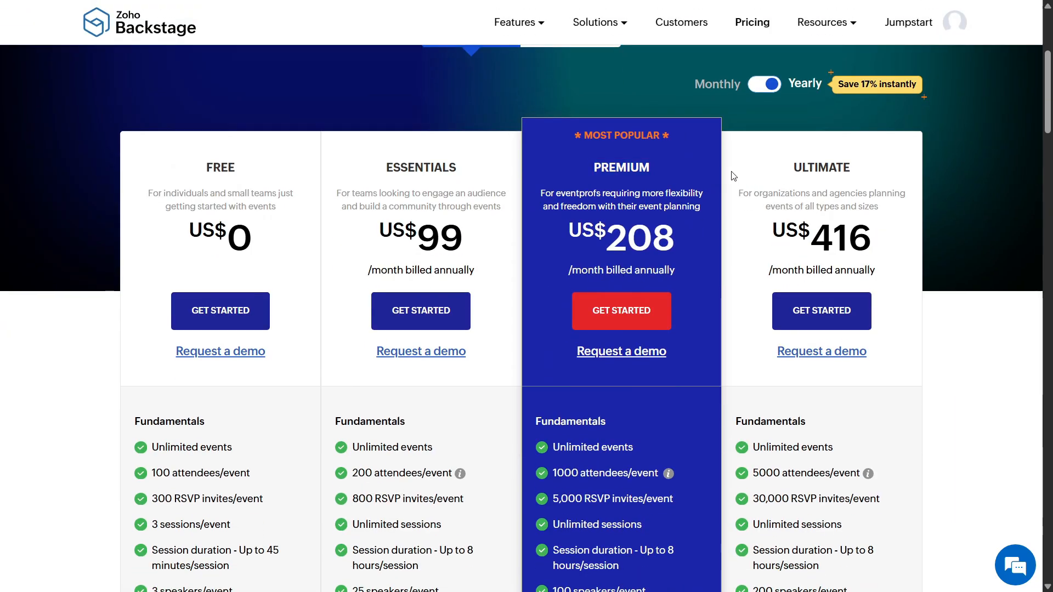
left_click_drag(794, 173, 874, 172)
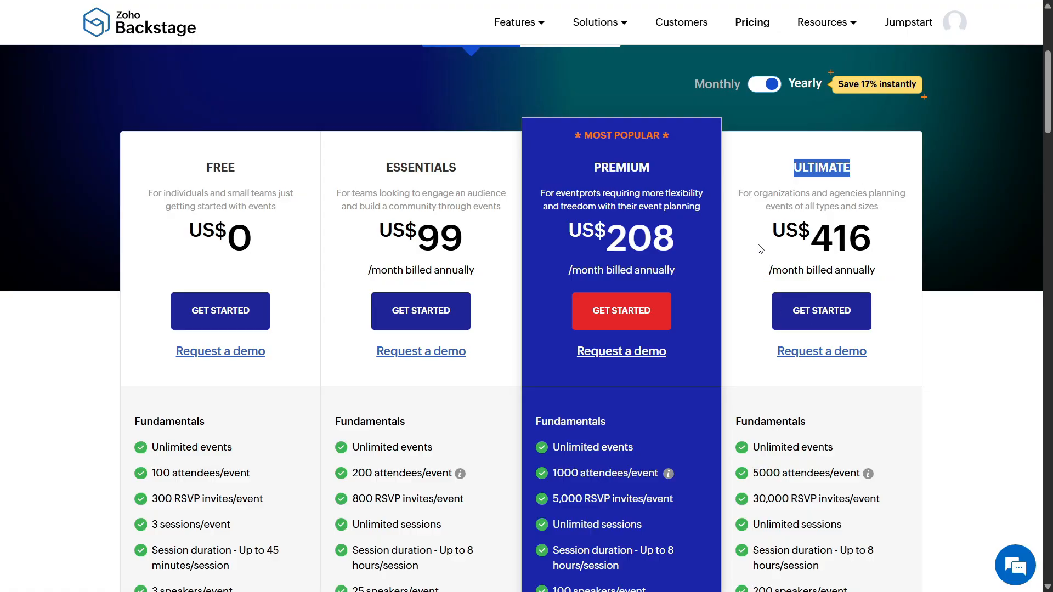
Step: Get started with the Free plan and enter "How To Use Zoho Backstage" as the portal name
left_click(221, 314)
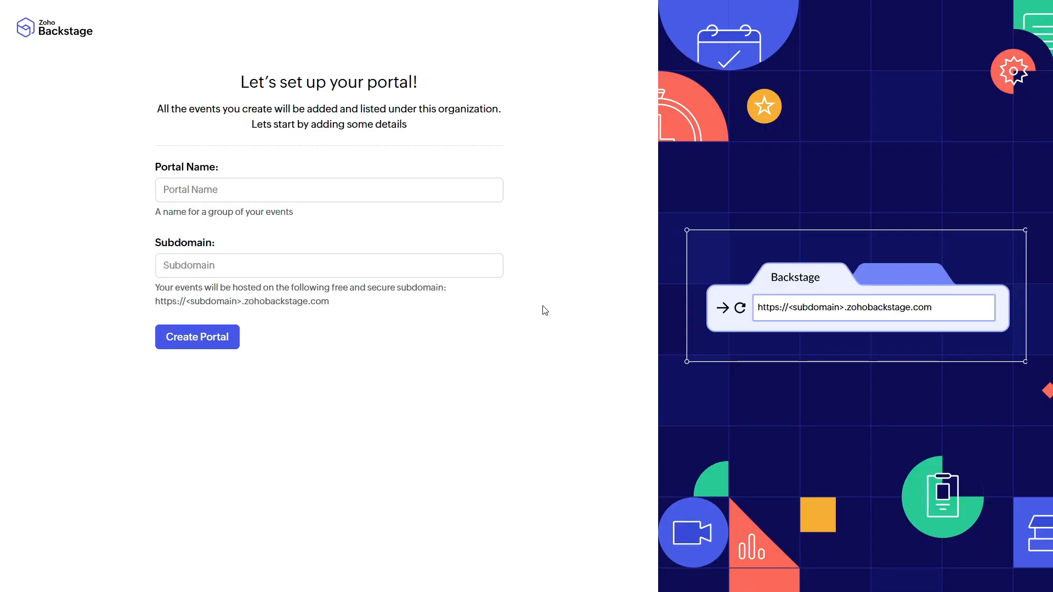
left_click(257, 189)
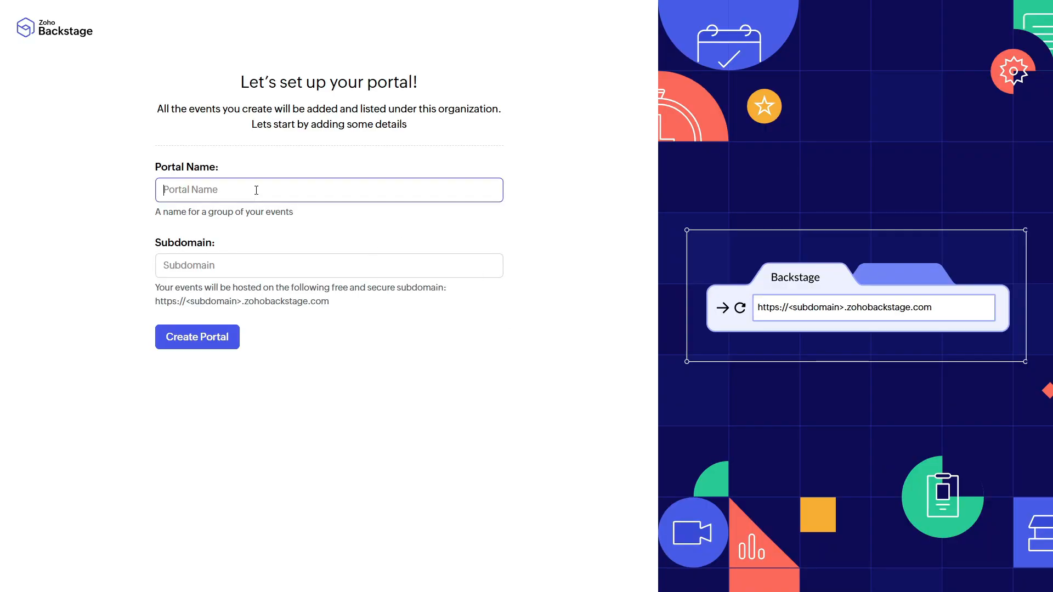
type("How ")
type("Tuor")
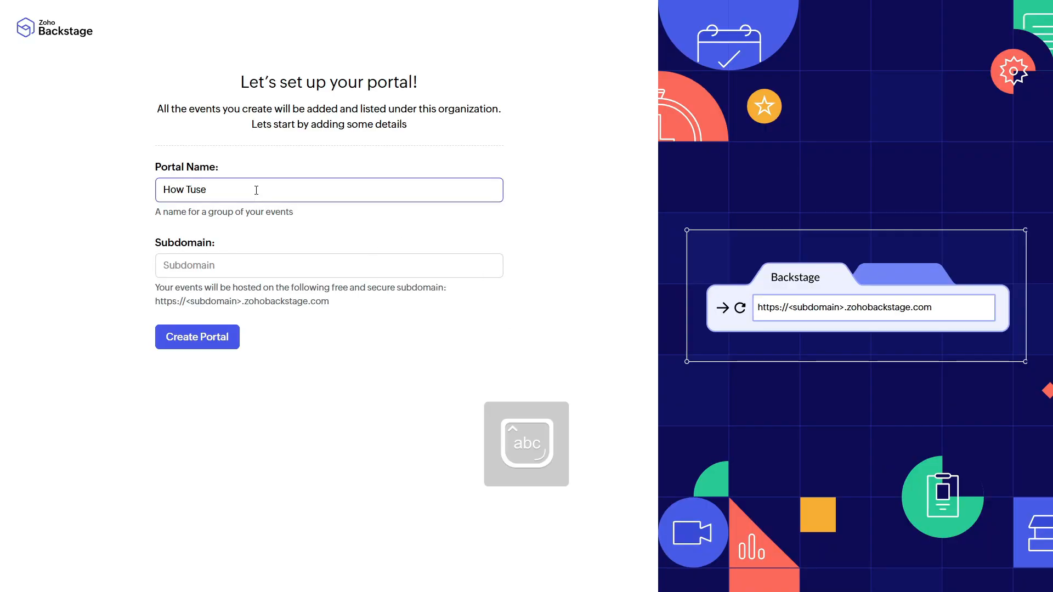
key("BackSpace")
key("BackSpace")
key("BackSpace")
type("o Use")
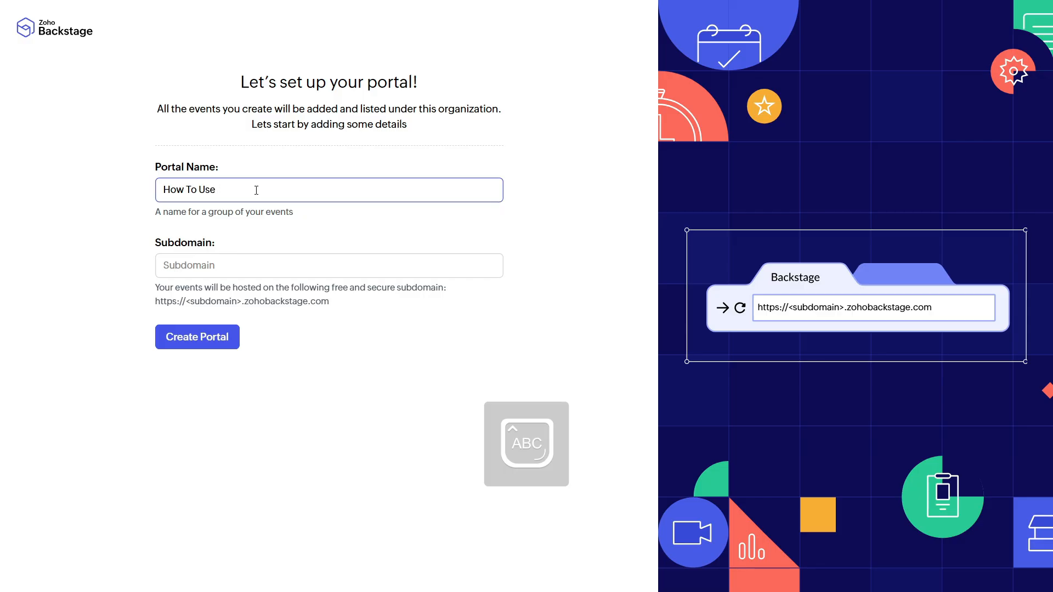
type(" Zoho Backstage")
Step: Copy the portal name "How To Use Zoho Backstage" into the subdomain and create the portal
left_click_drag(289, 190, 157, 193)
key("ctrl+c")
left_click(340, 246)
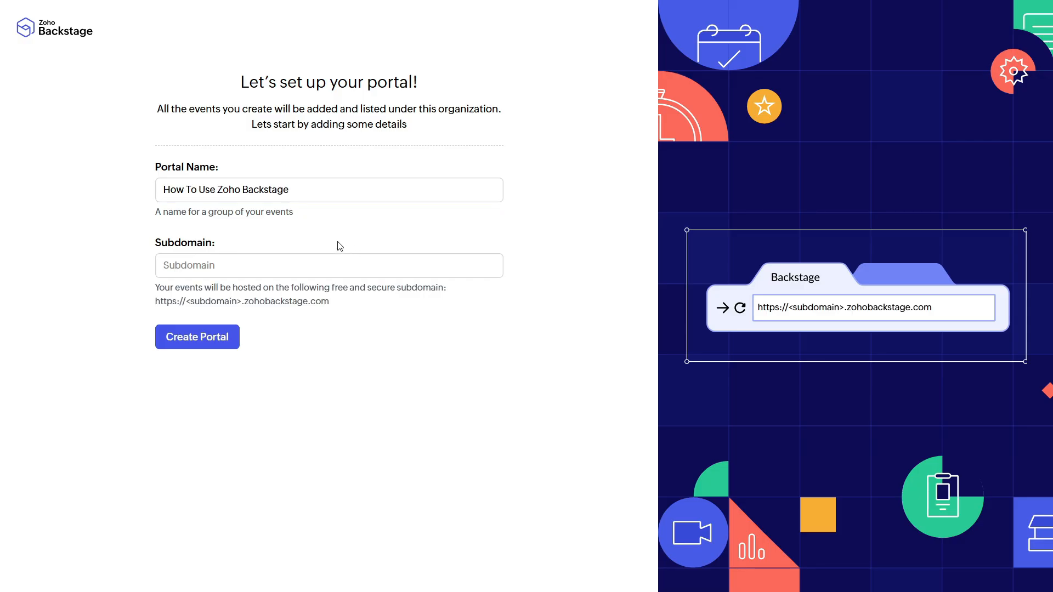
left_click(187, 261)
key("ctrl+v")
left_click(321, 352)
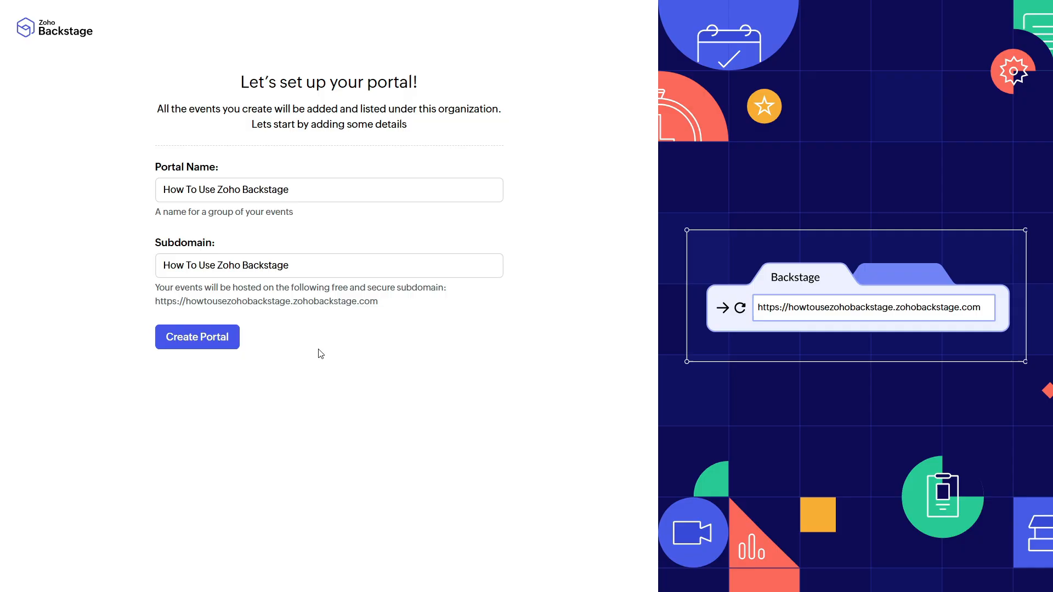
left_click(218, 344)
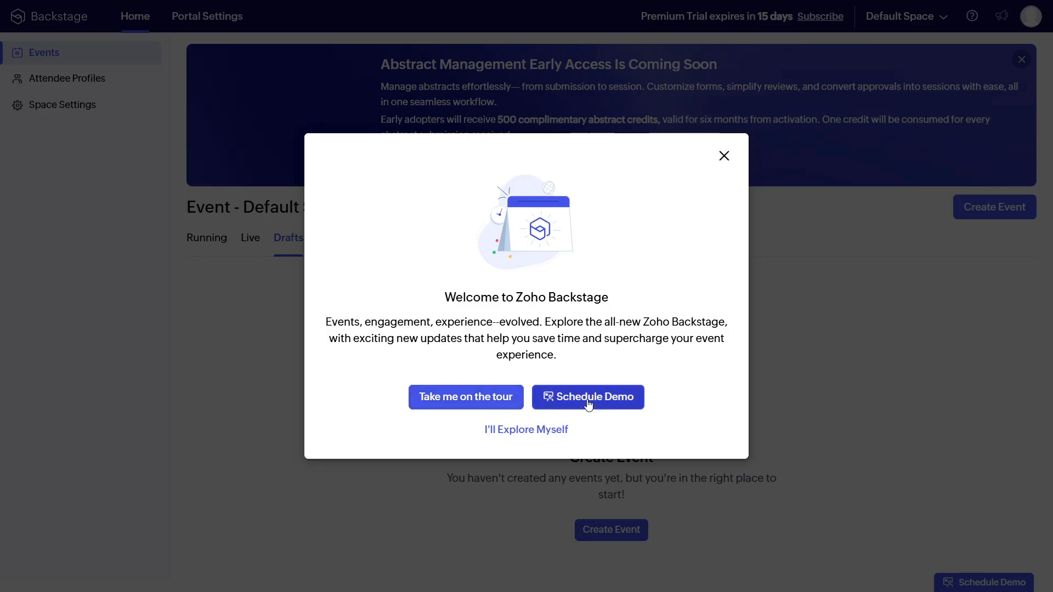
Step: Skip the welcome tour to explore alone and dismiss the Abstract Management announcement banner
left_click(542, 431)
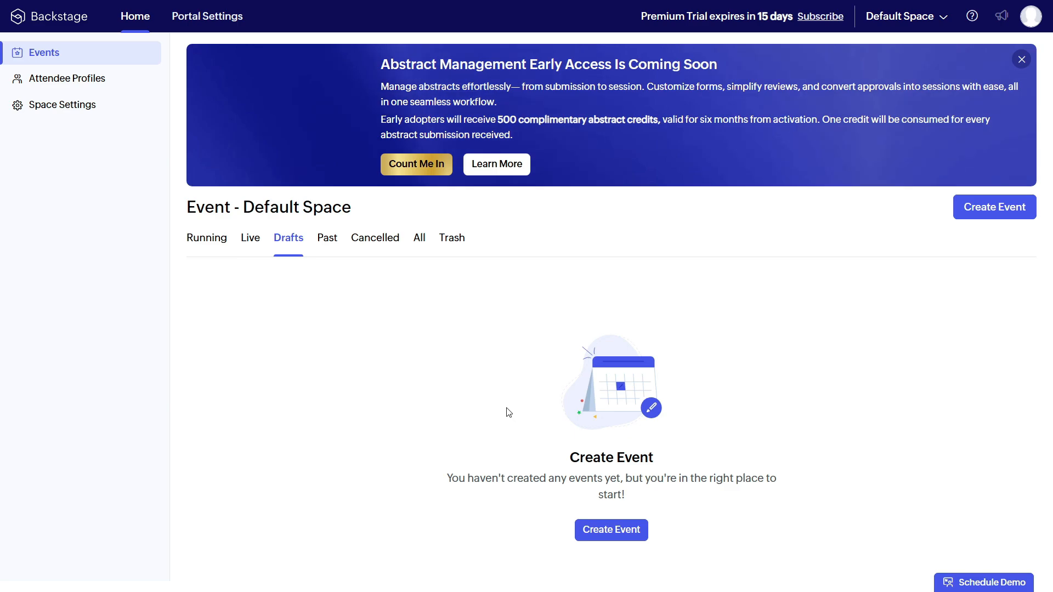
left_click(1022, 59)
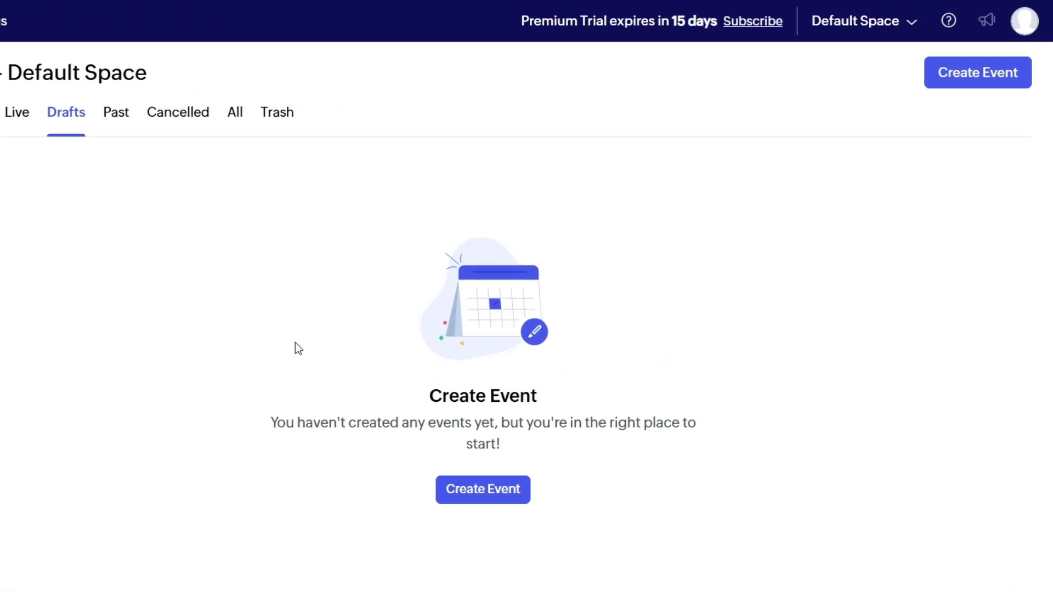
Step: Start creating a new event in the Default Space and set its type to Virtual
left_click(962, 95)
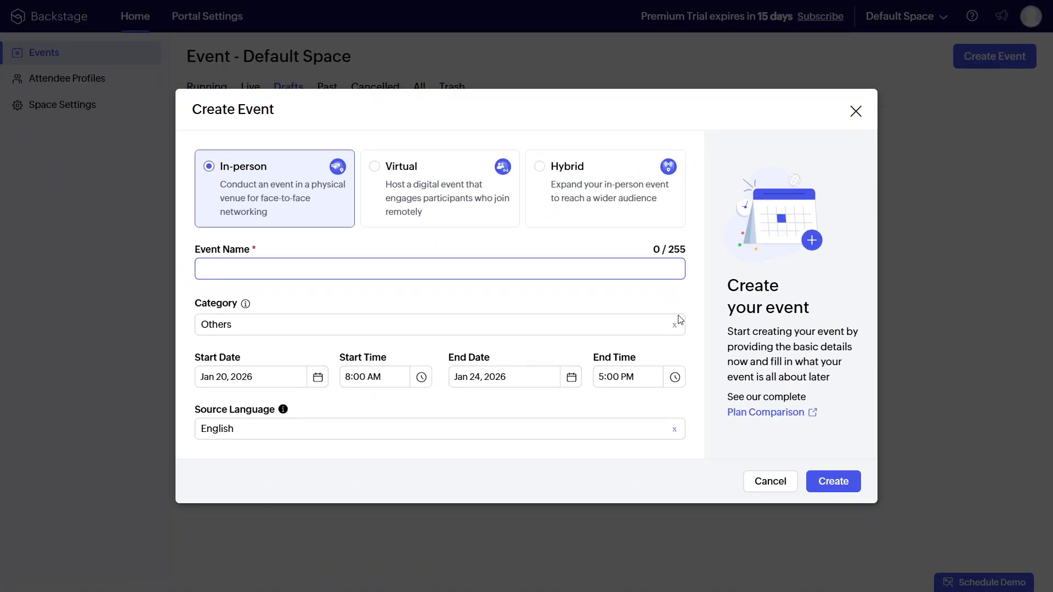
left_click(460, 296)
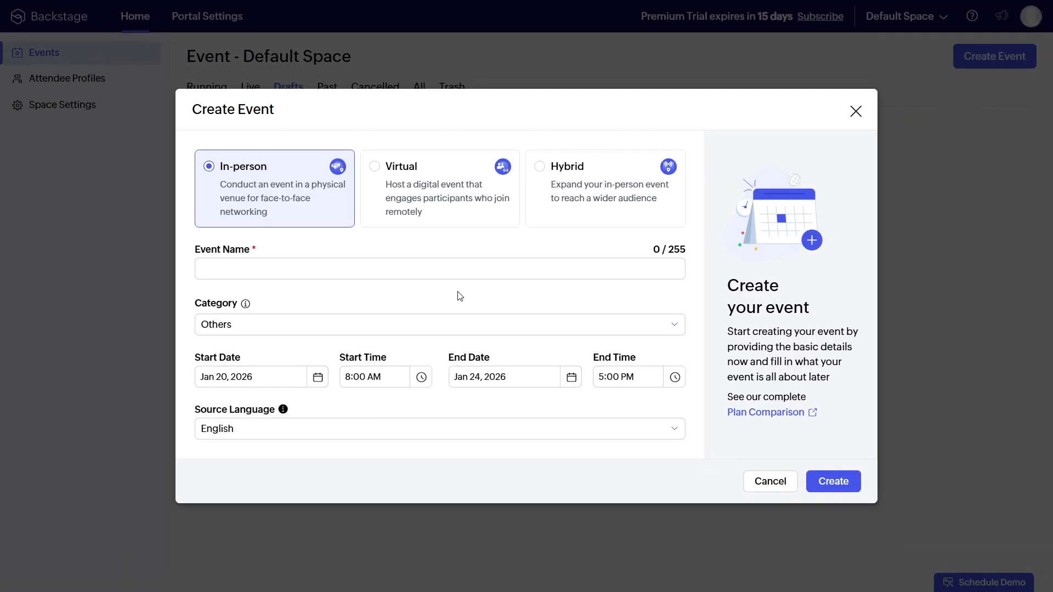
left_click(383, 171)
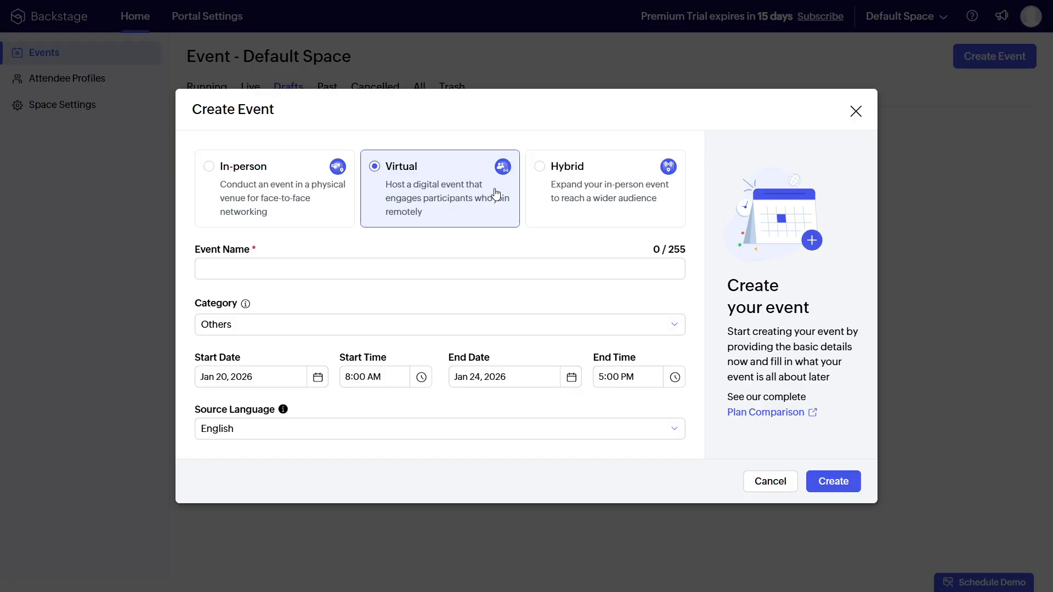
left_click(581, 190)
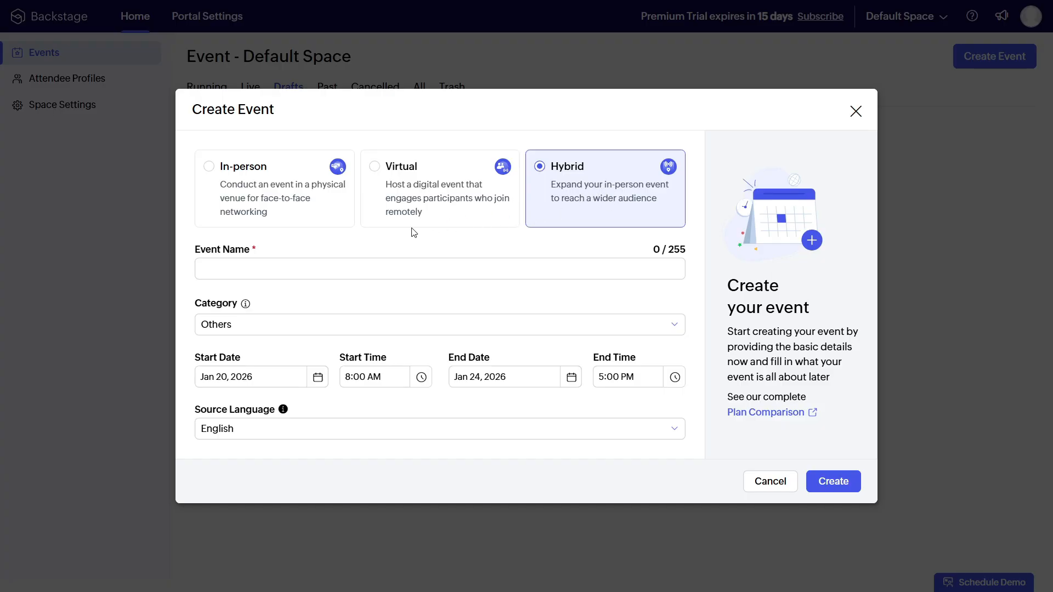
left_click(412, 204)
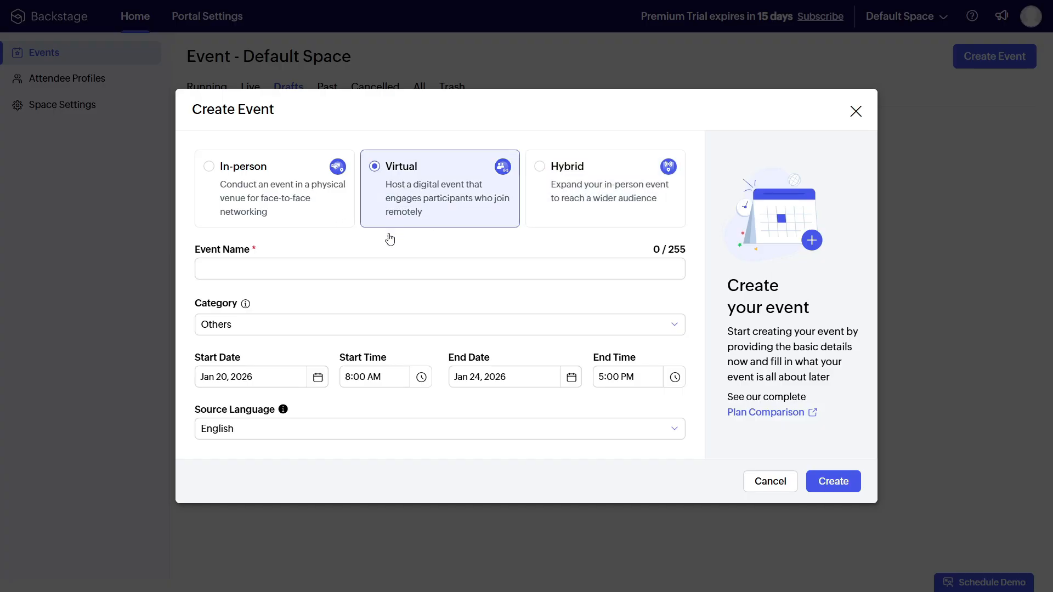
Step: Name the event "How To Use Zoho Backstage" and set its category to Education
left_click(355, 265)
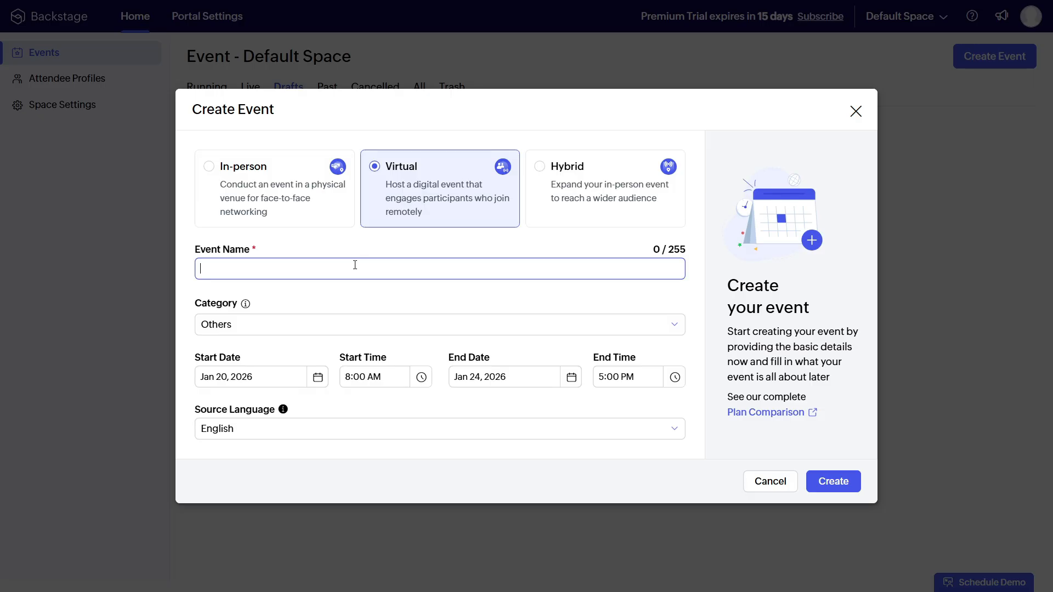
key("ctrl+v")
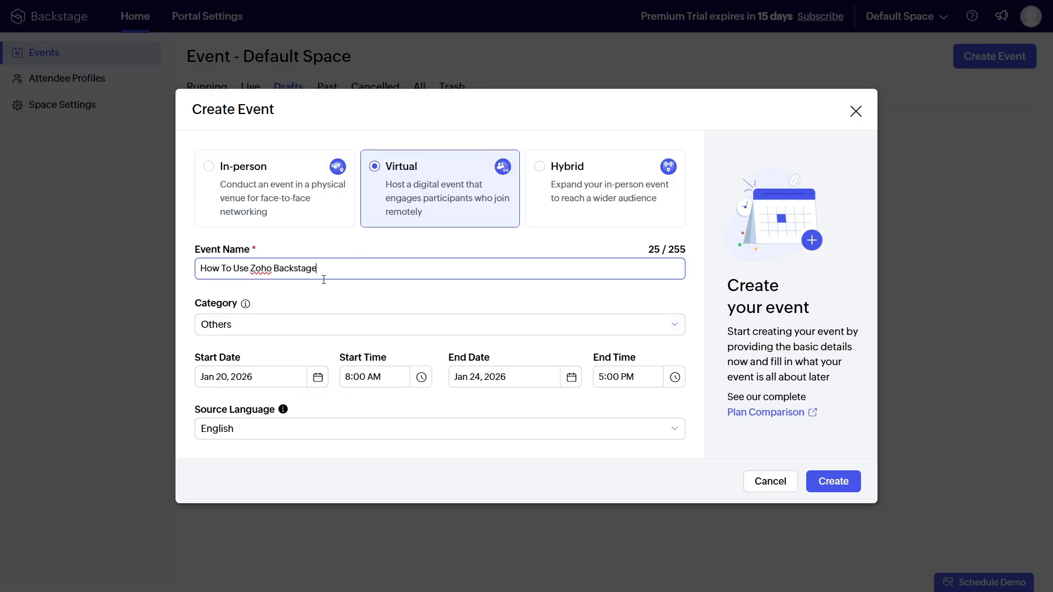
left_click(323, 301)
left_click(375, 329)
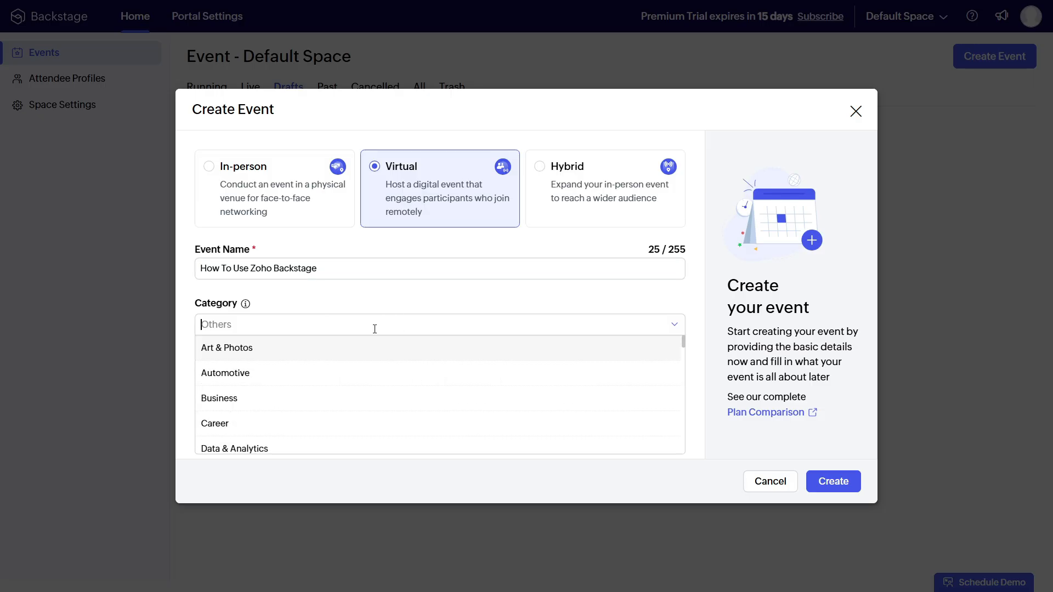
scroll(319, 364, "down", 3)
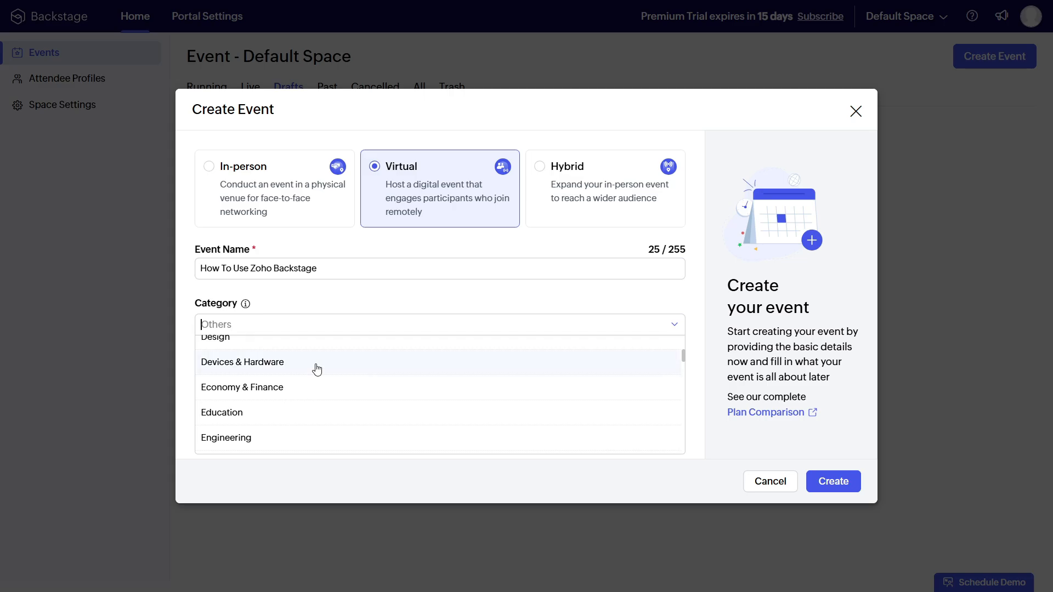
scroll(317, 400, "down", 2)
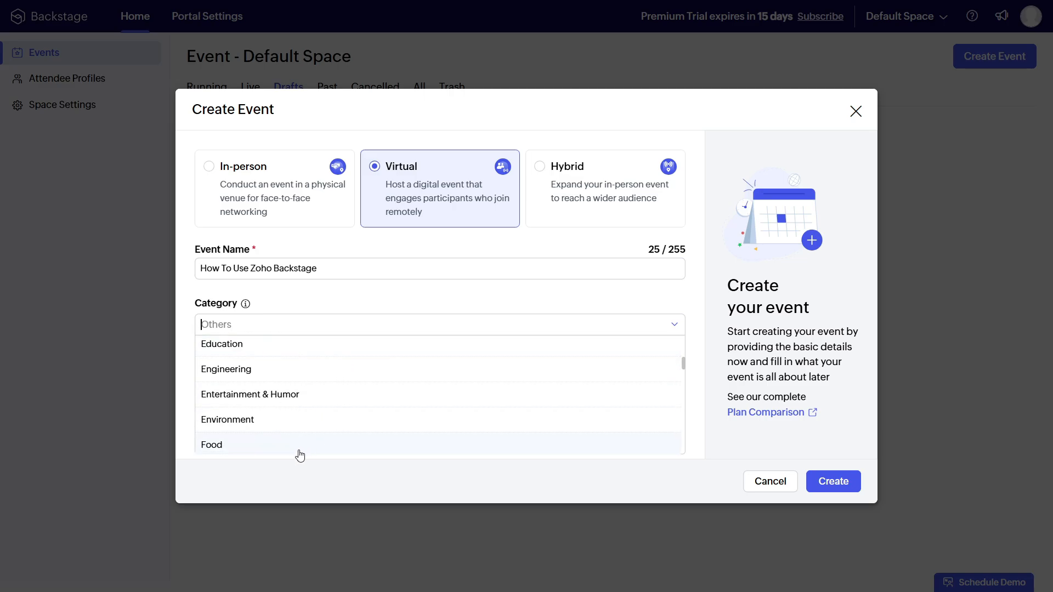
scroll(252, 417, "up", 2)
left_click(253, 412)
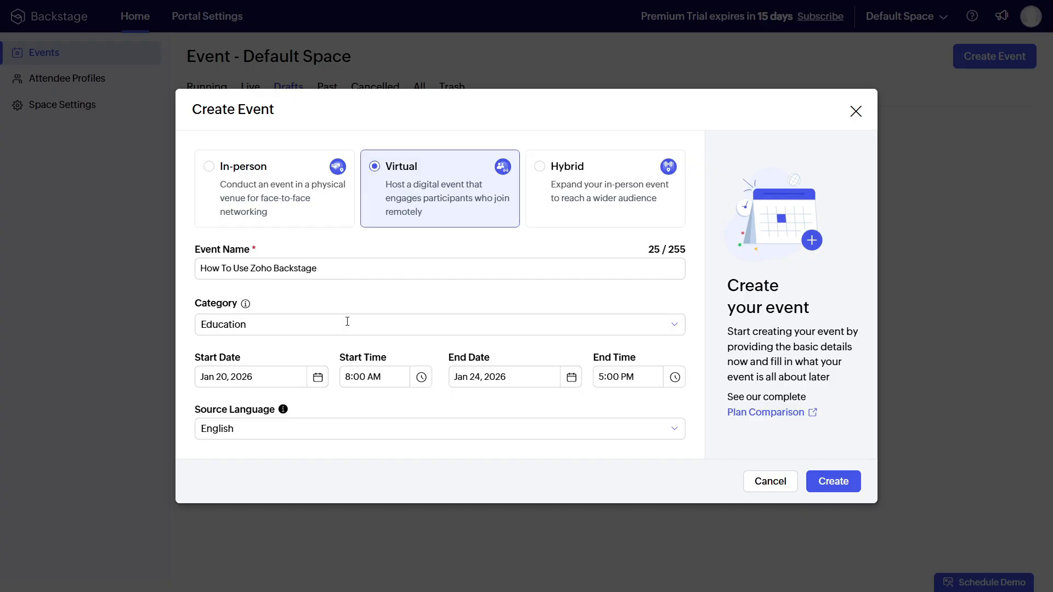
Step: Set the event's start date to Jan 20, 2026 and its end date to Jan 24, 2026
left_click(318, 379)
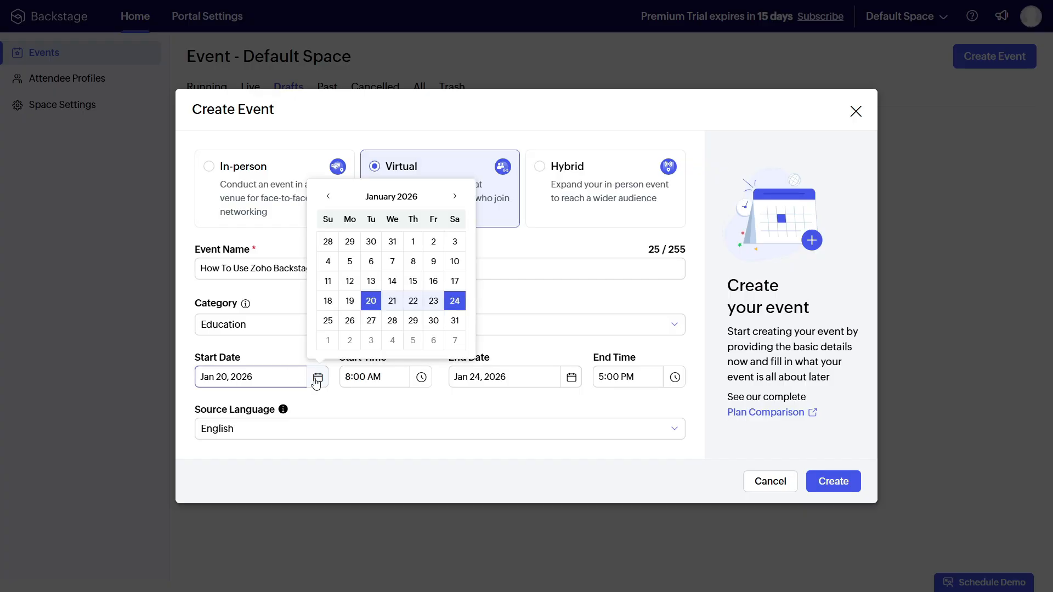
left_click(372, 306)
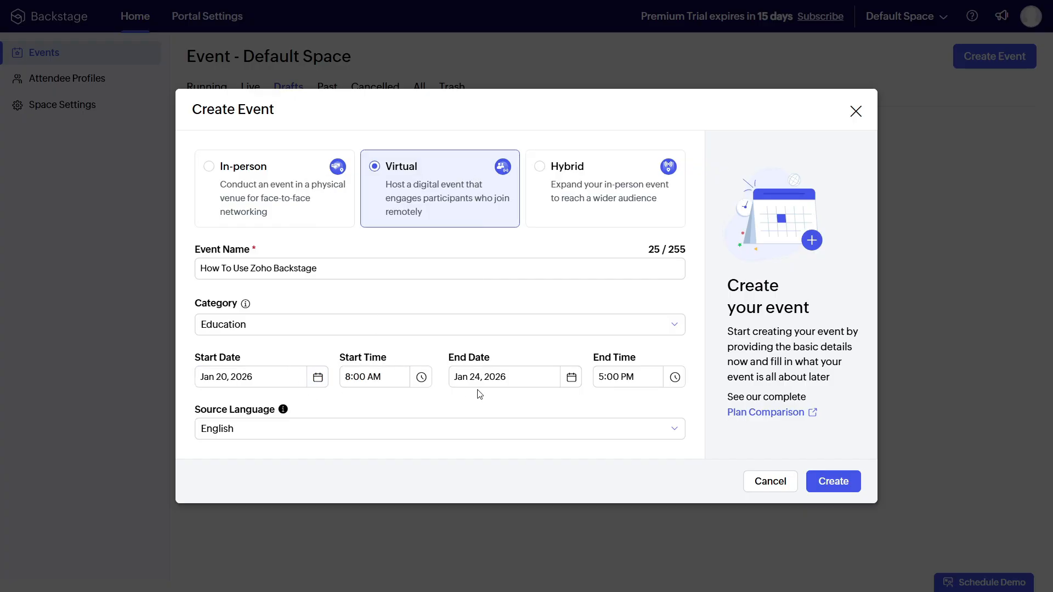
left_click(571, 377)
left_click(713, 306)
Step: Check the available source languages, keep English, and create the event
left_click(315, 427)
scroll(298, 336, "down", 3)
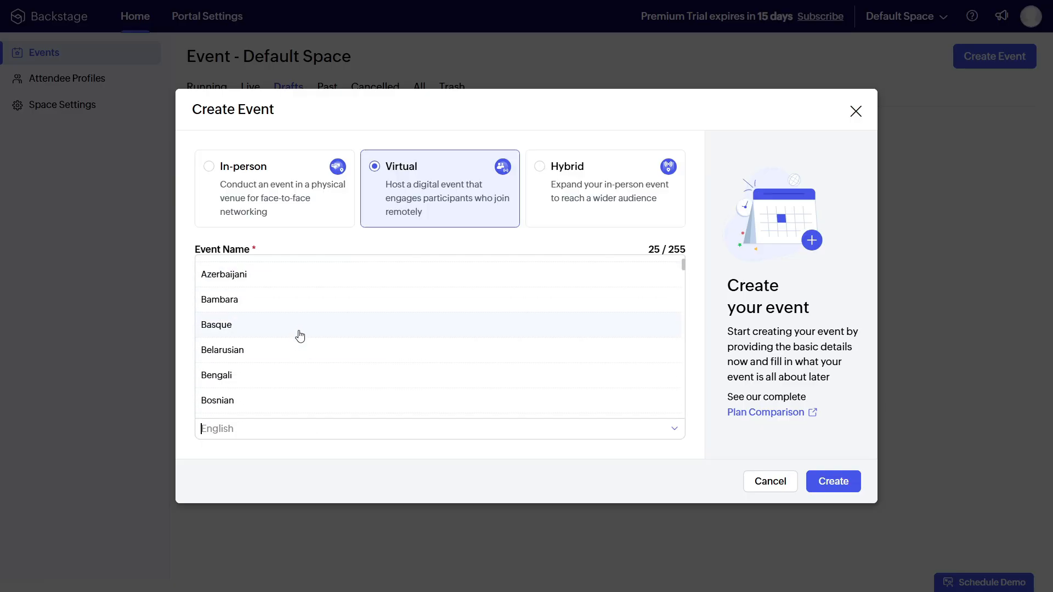
scroll(299, 336, "down", 2)
scroll(251, 296, "up", 5)
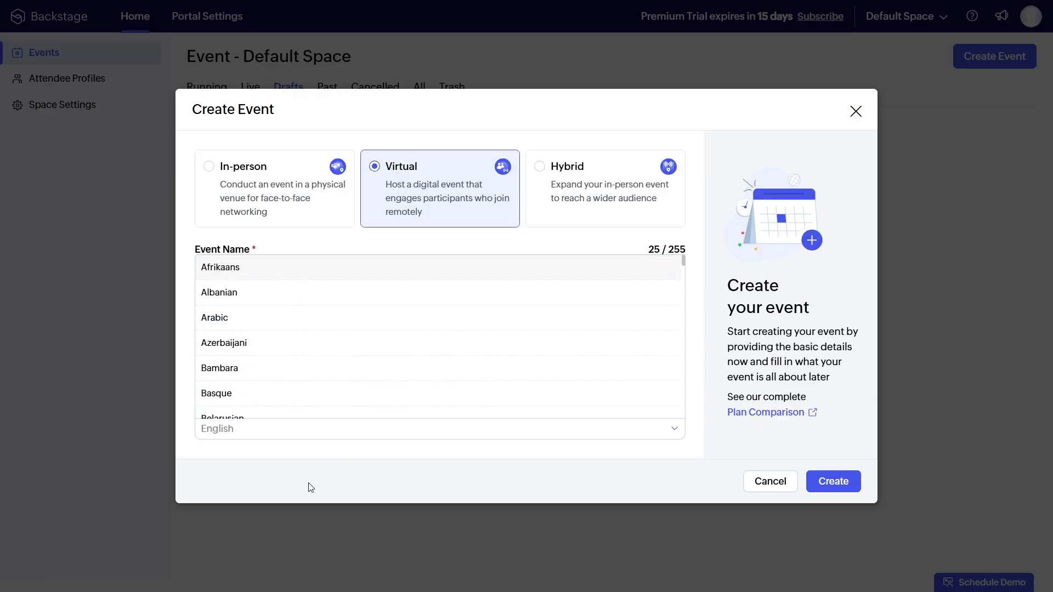
left_click(278, 444)
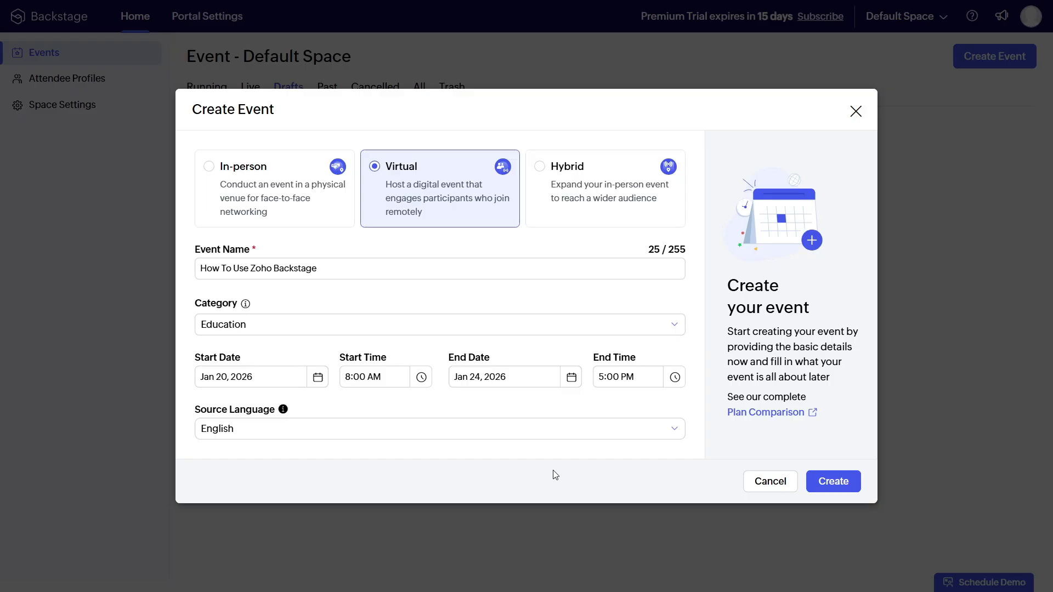
left_click(834, 484)
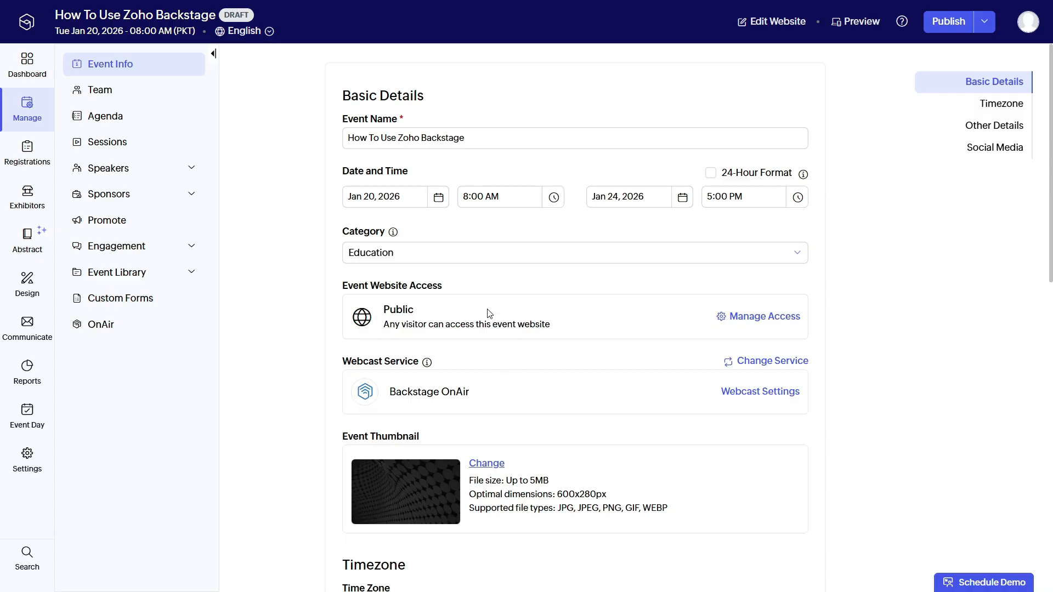
Step: Replace the event thumbnail with an uploaded image, ShaxBreakdowns BG.png, used at its original framing
scroll(543, 384, "down", 3)
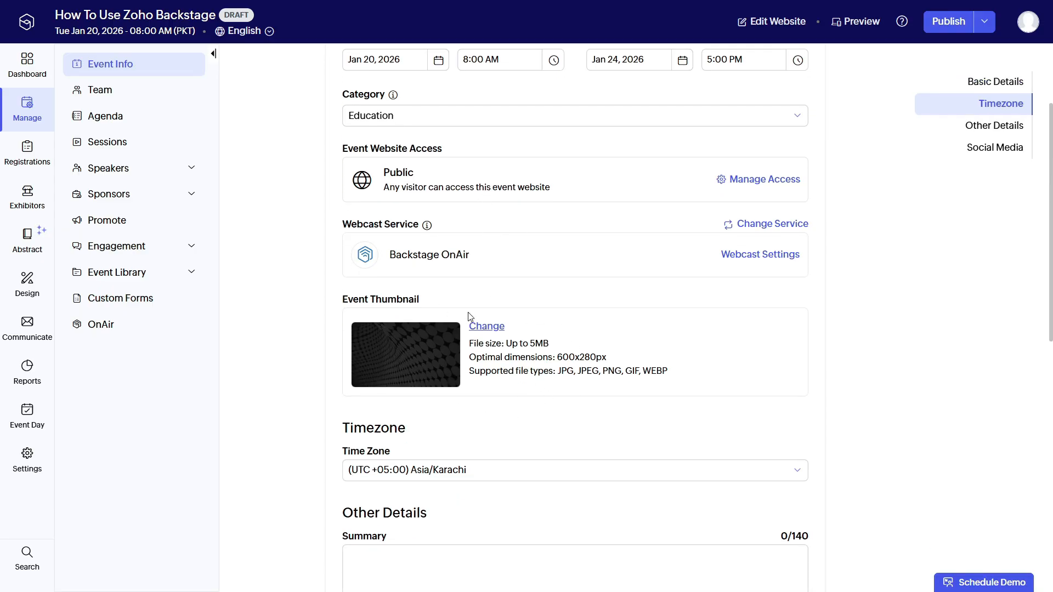
left_click(486, 328)
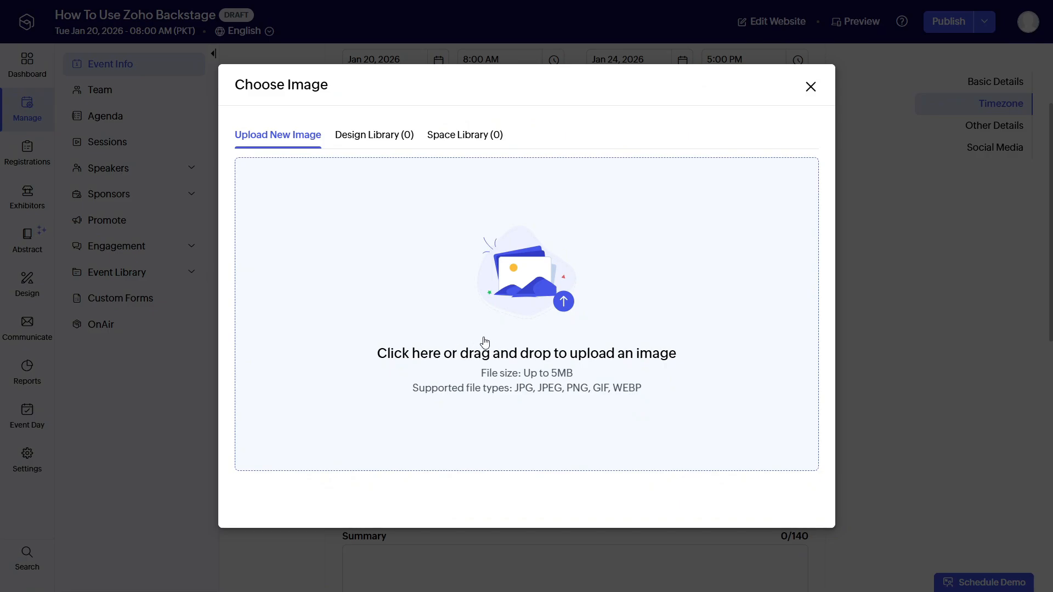
left_click(377, 144)
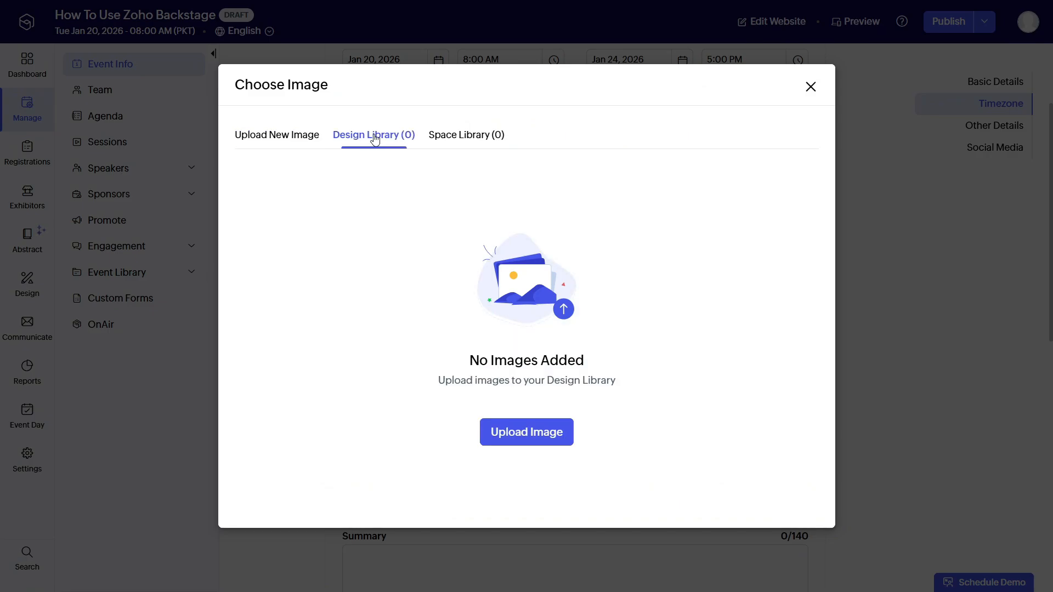
left_click(469, 139)
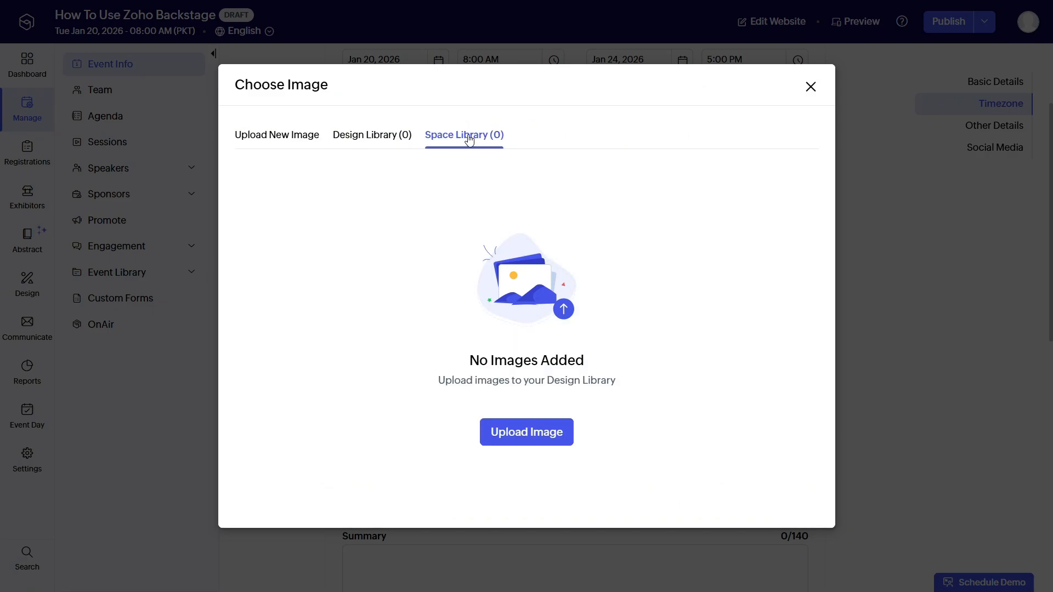
left_click(285, 138)
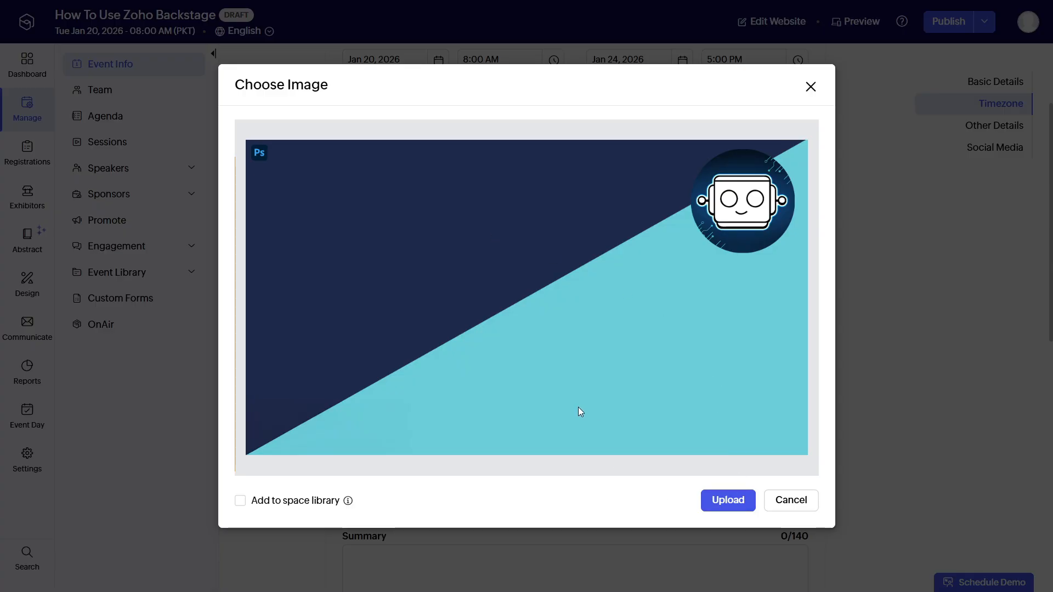
left_click(734, 502)
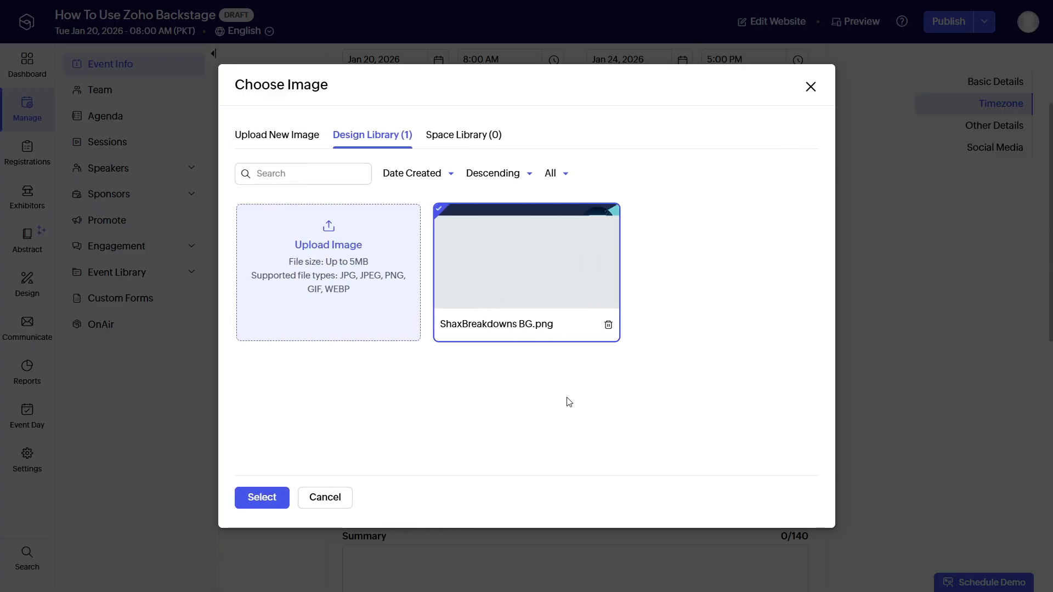
left_click(277, 497)
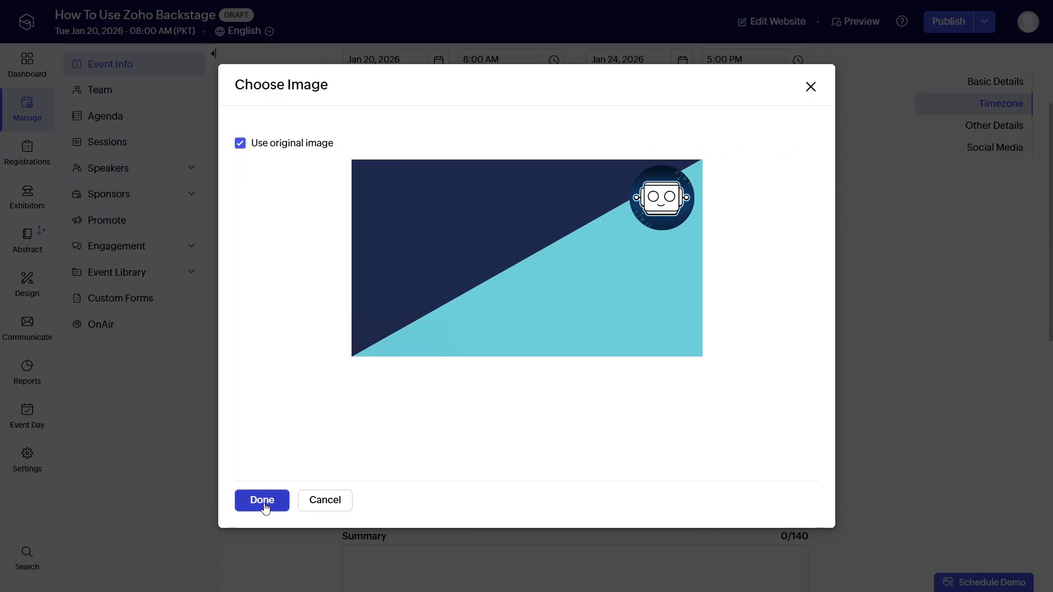
left_click(263, 500)
Step: Enter "How To Use Zoho Backstage" as the event description, copy the text and make it bold
scroll(516, 362, "up", 1)
scroll(502, 431, "down", 1)
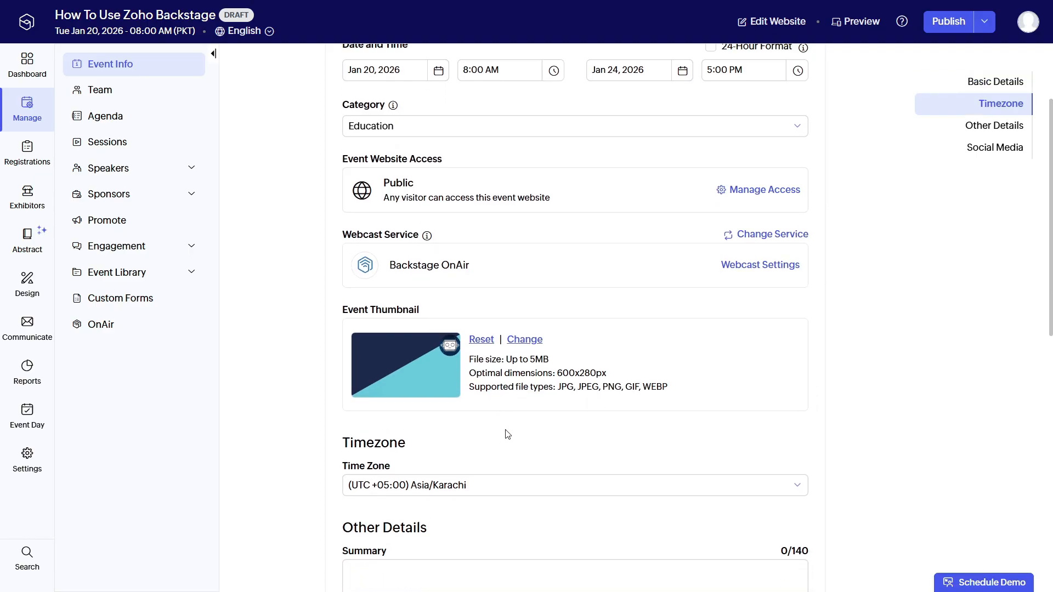
scroll(502, 434, "up", 1)
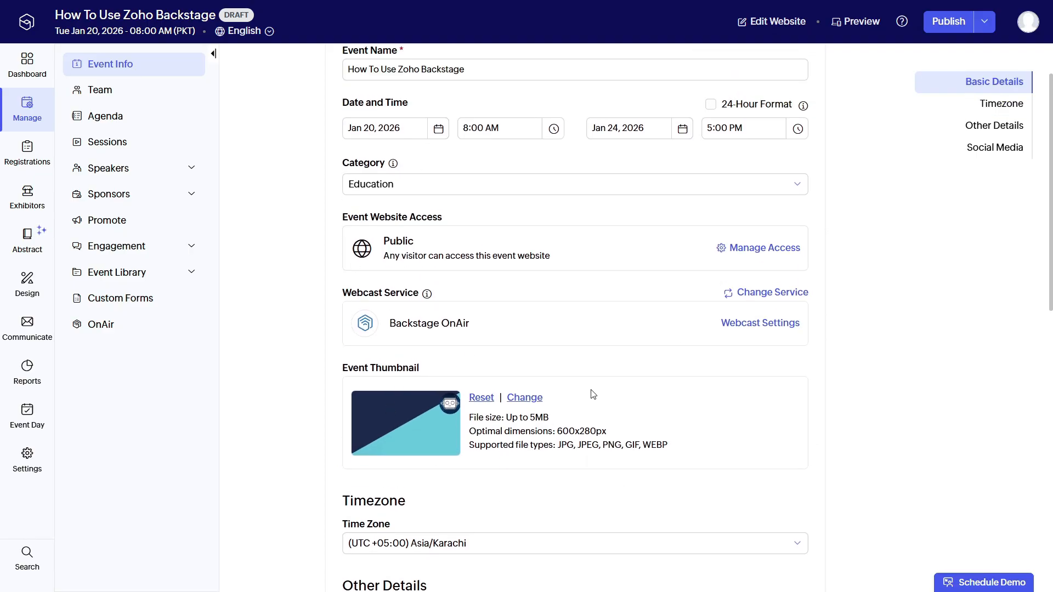
scroll(593, 386, "down", 5)
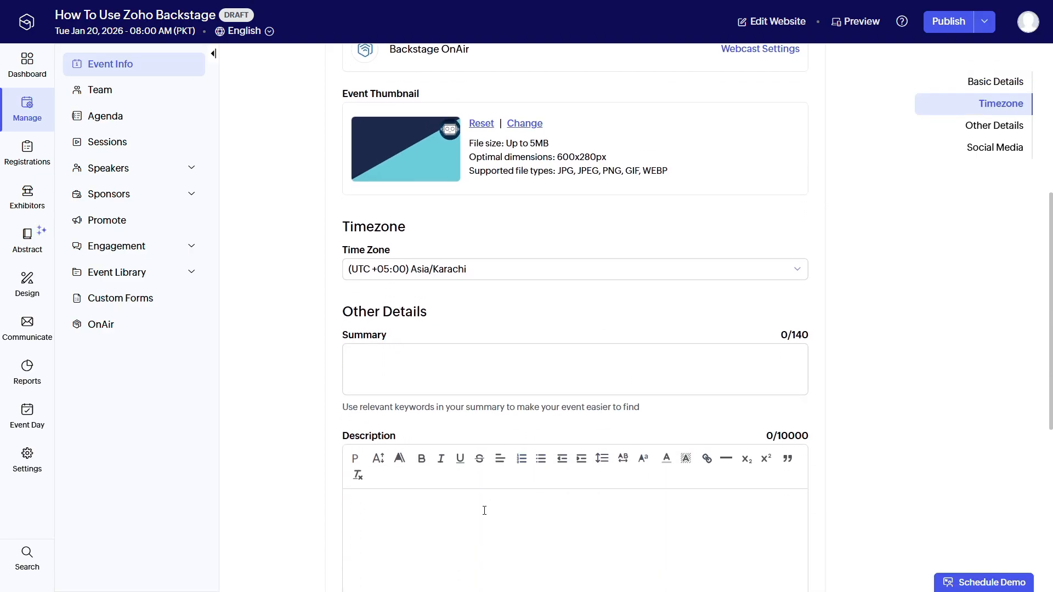
scroll(484, 511, "down", 2)
left_click(488, 466)
type("How To Use Zoho Backstage")
left_click_drag(521, 399, 340, 371)
key("ctrl+c")
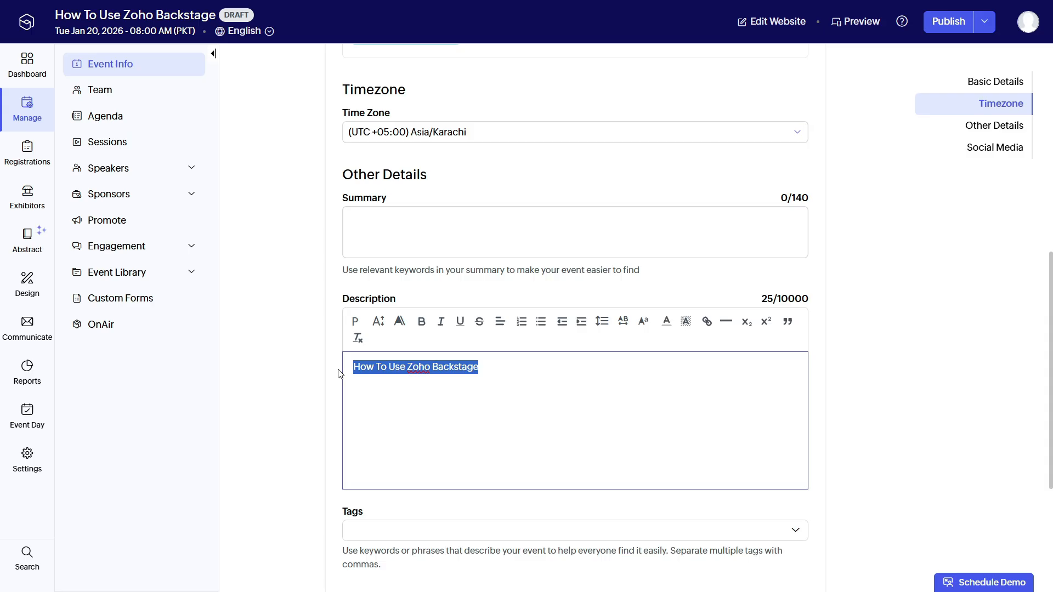
left_click(428, 326)
left_click(400, 321)
left_click(489, 389)
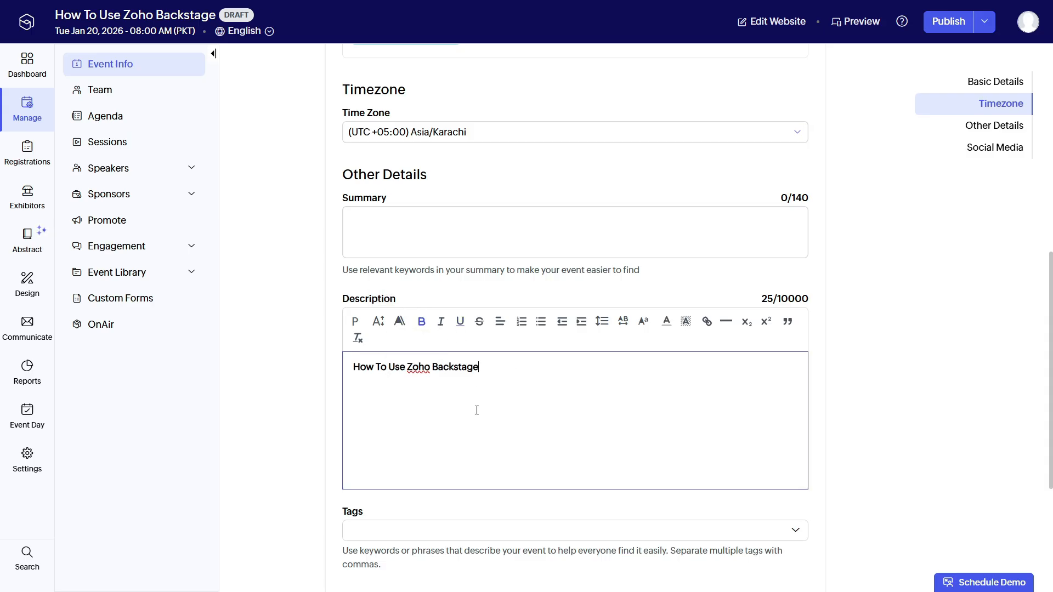
left_click(281, 384)
Step: Expand the Social Media section to view all the platforms that can be linked to the event
scroll(502, 390, "down", 4)
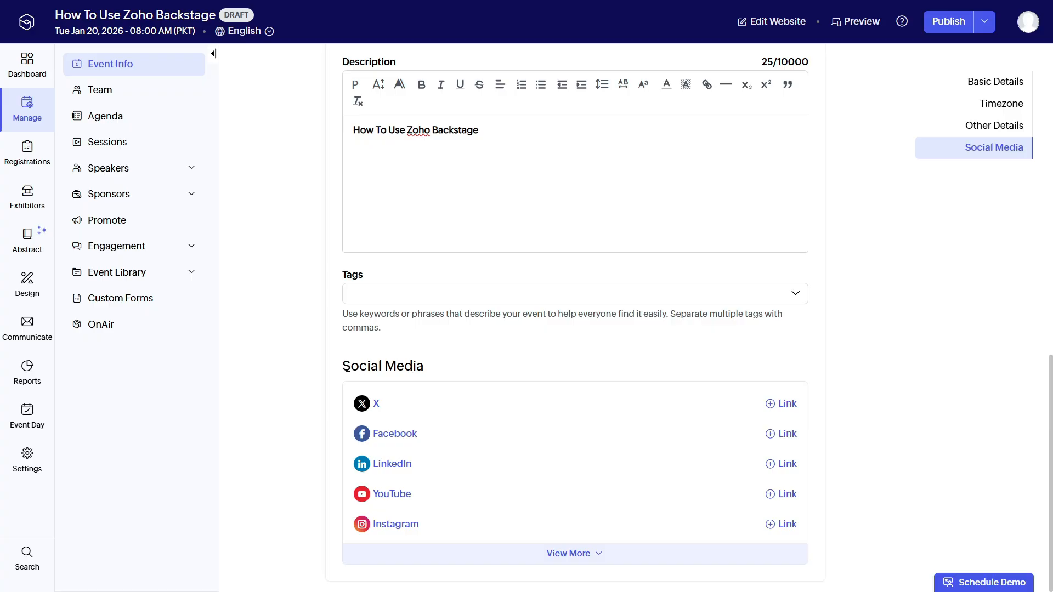
left_click_drag(348, 367, 459, 370)
left_click(484, 393)
left_click(555, 552)
scroll(557, 549, "down", 2)
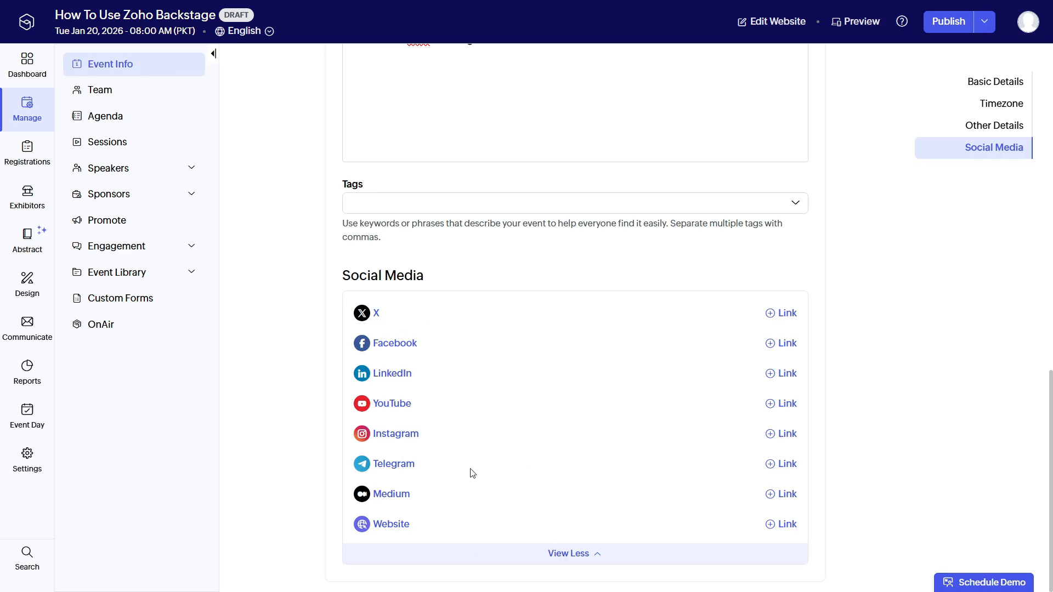
scroll(473, 474, "up", 2)
Step: Add the copied text "How To Use Zoho Backstage" as an event tag
left_click(437, 341)
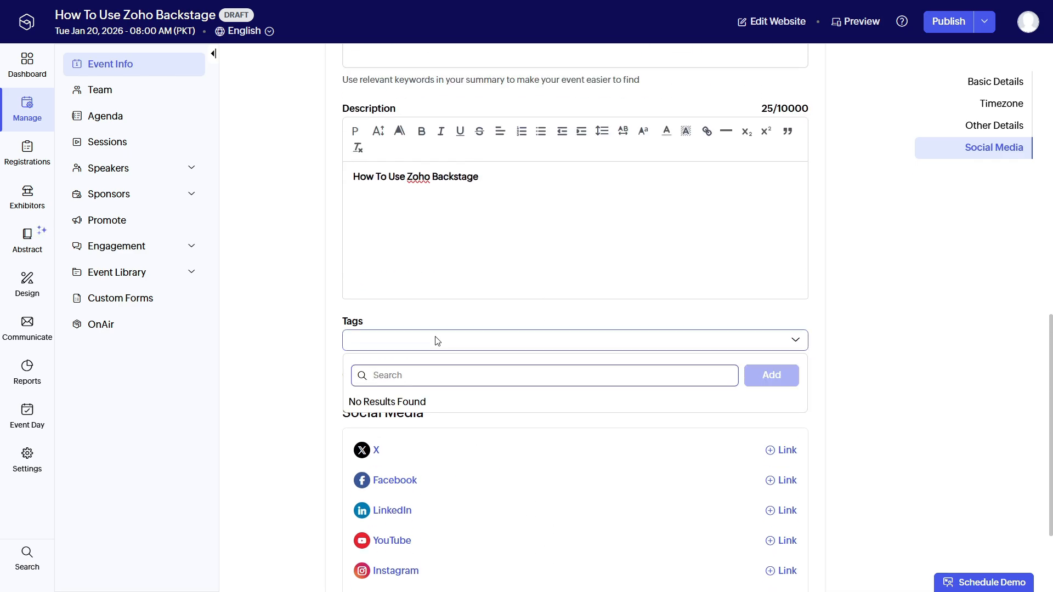
key("ctrl+v")
left_click(772, 374)
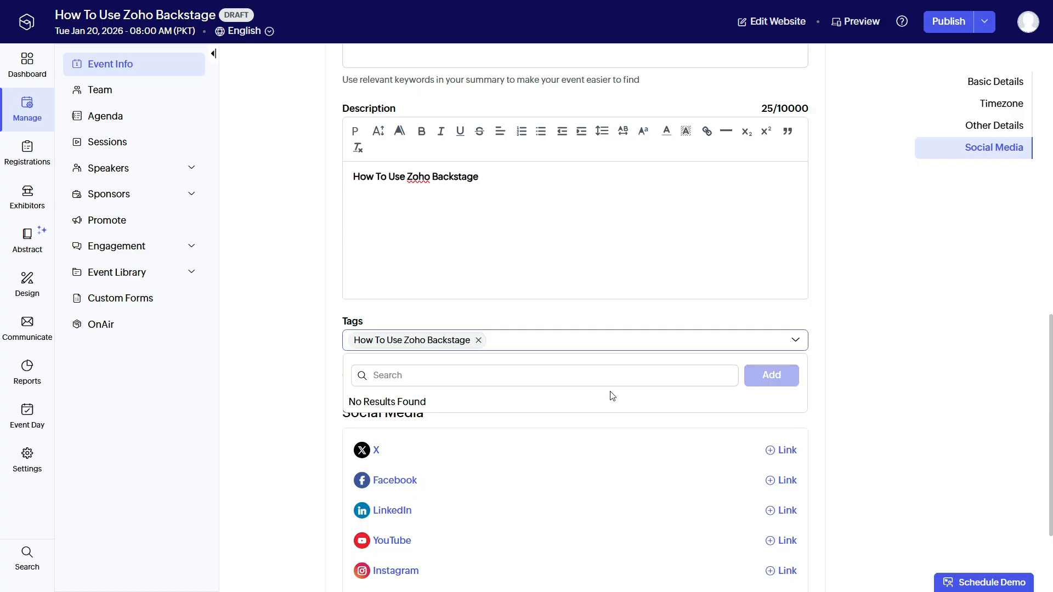
Step: Preview the event website in web view and look through its home page sections
scroll(558, 511, "down", 3)
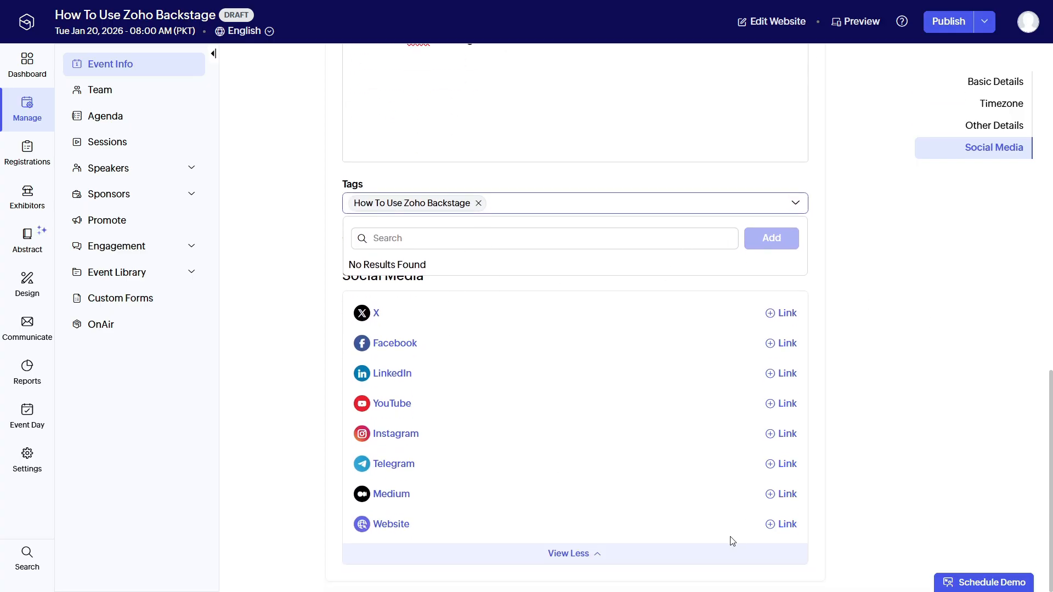
scroll(607, 548, "up", 8)
scroll(572, 487, "down", 3)
scroll(531, 410, "up", 3)
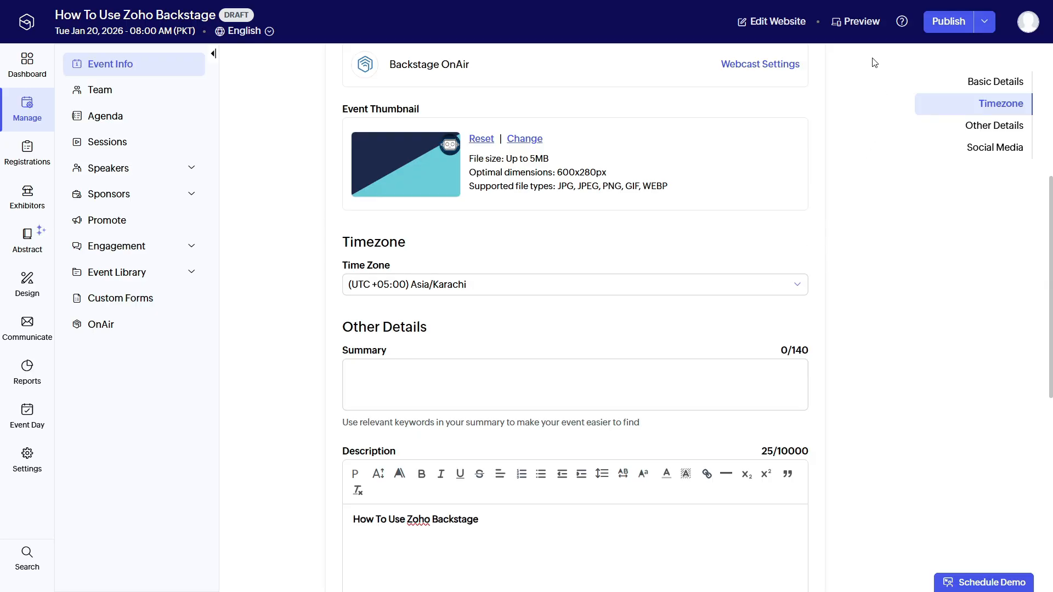
left_click(865, 24)
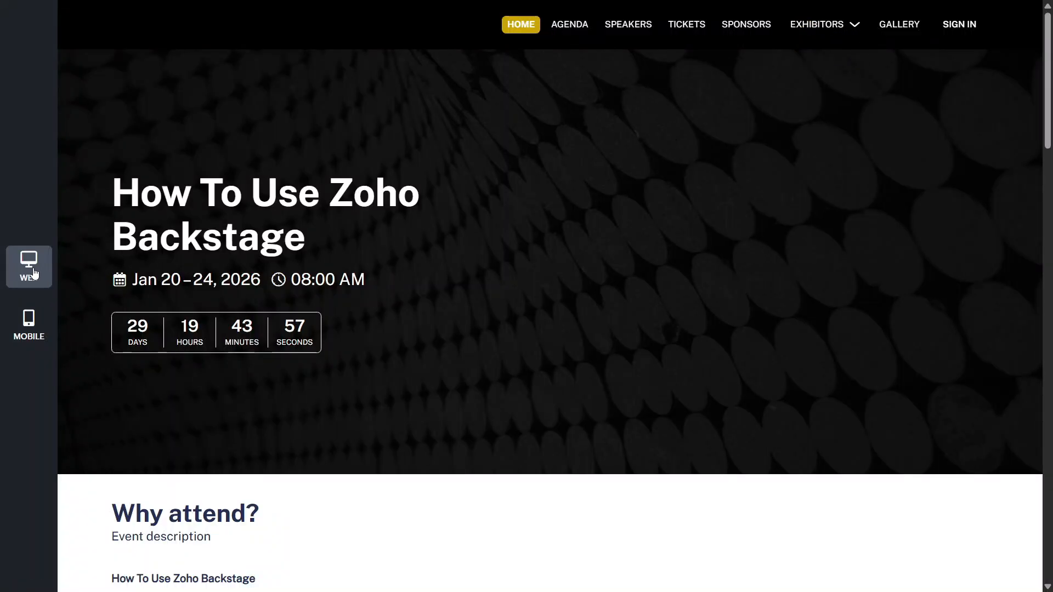
scroll(825, 180, "down", 15)
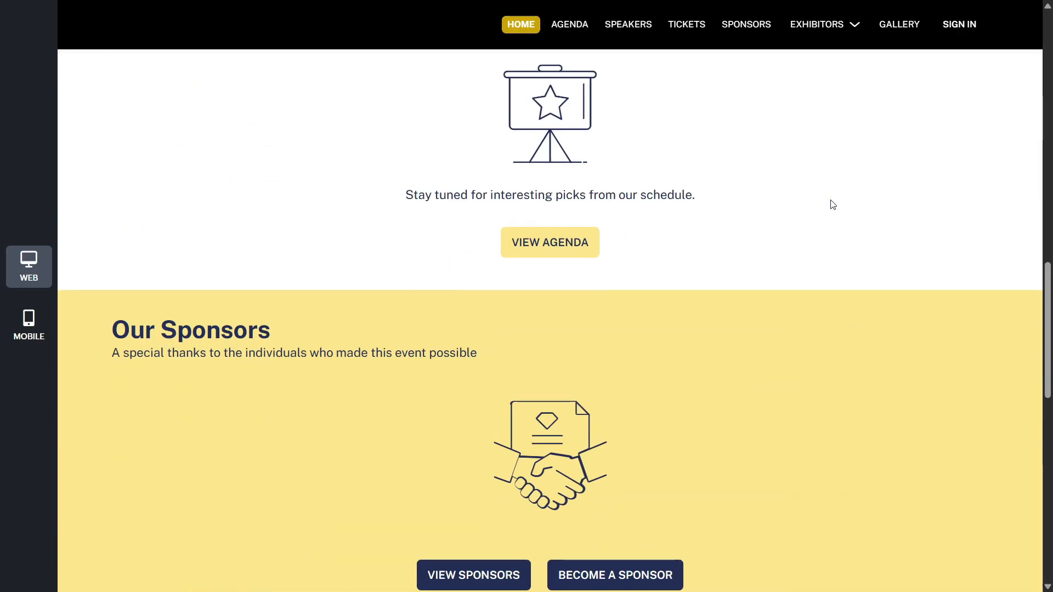
scroll(833, 204, "down", 8)
scroll(419, 372, "up", 15)
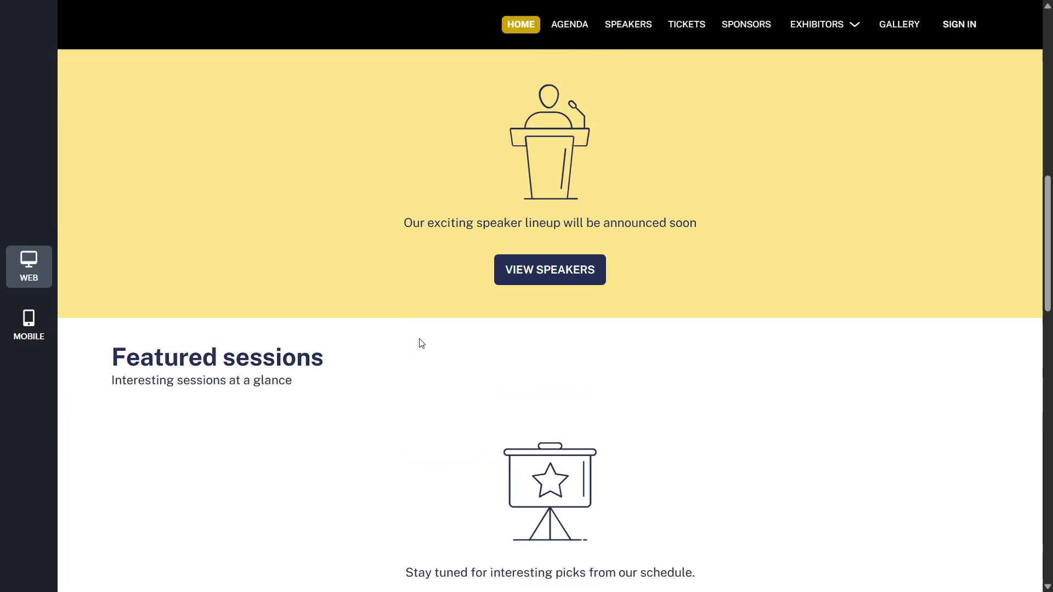
scroll(422, 343, "up", 10)
Step: Switch the website preview to mobile view and inspect the event page
left_click(30, 334)
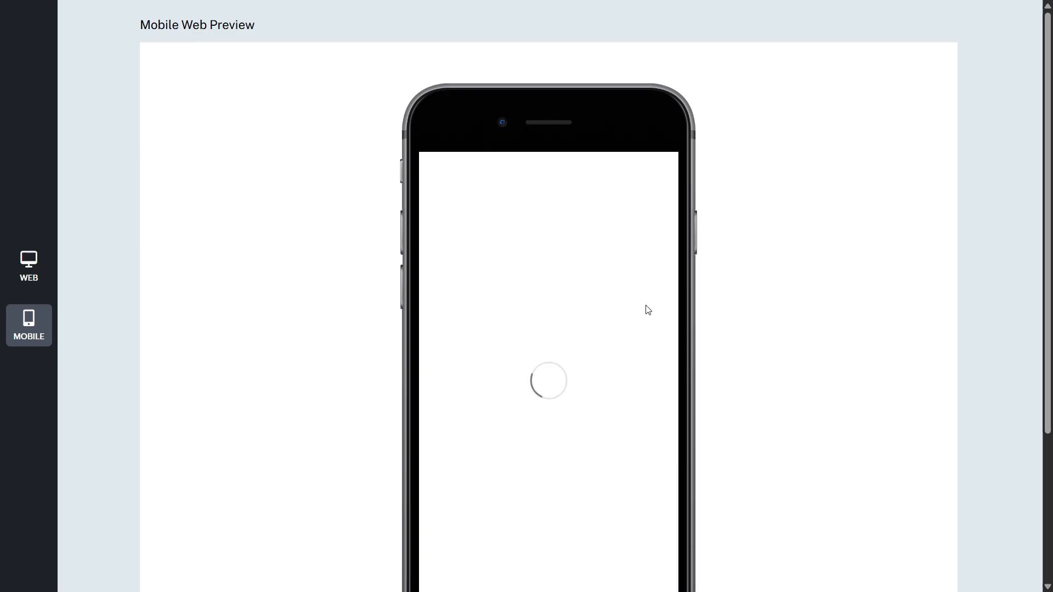
scroll(579, 350, "down", 2)
scroll(601, 314, "up", 1)
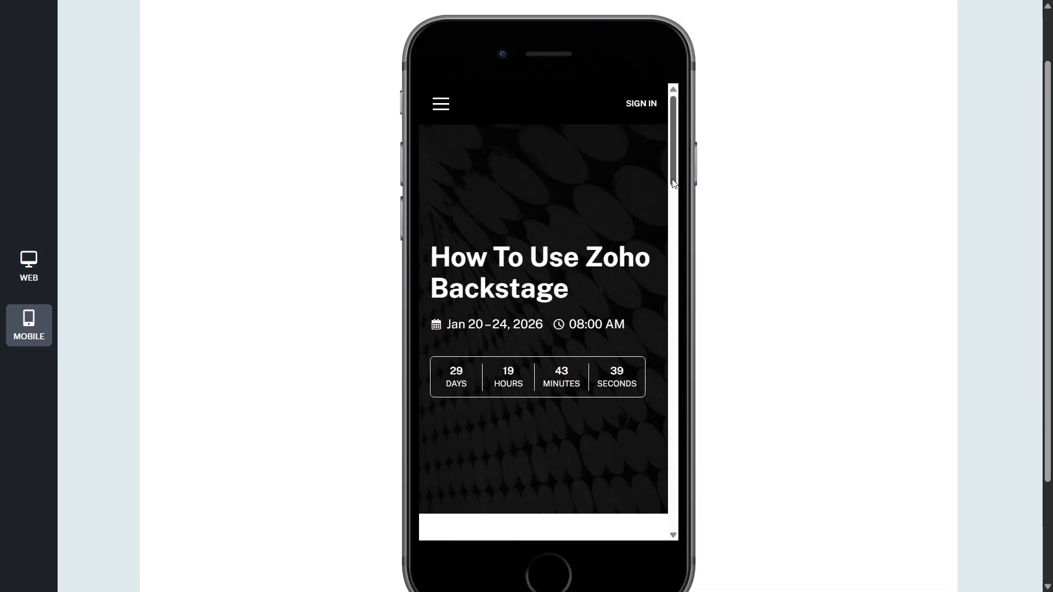
Step: Look over the event page in the mobile preview and switch the preview back to web view
left_click_drag(674, 183, 726, 204)
scroll(329, 297, "up", 1)
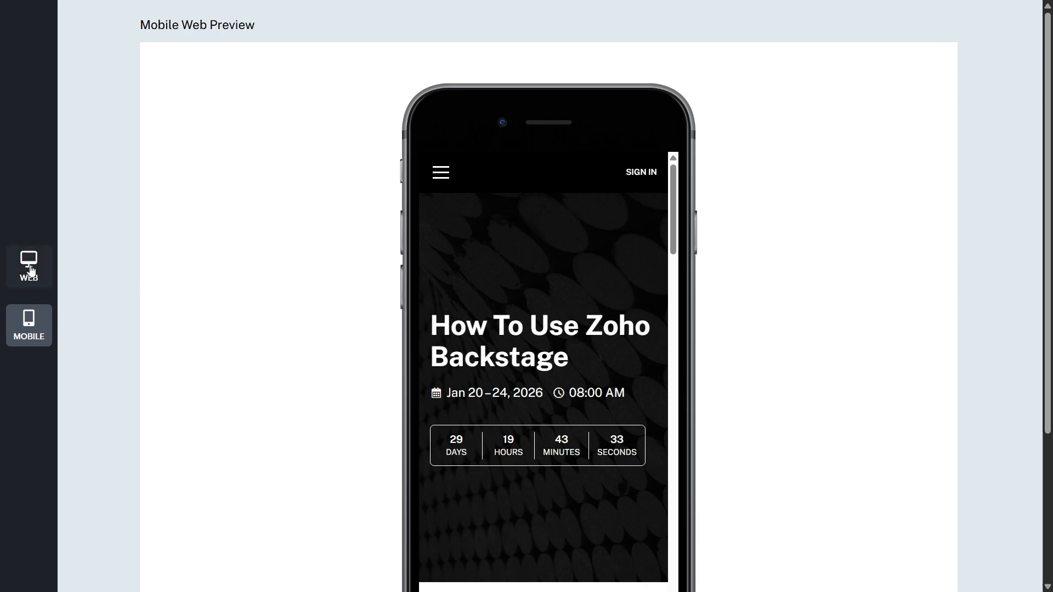
left_click(31, 269)
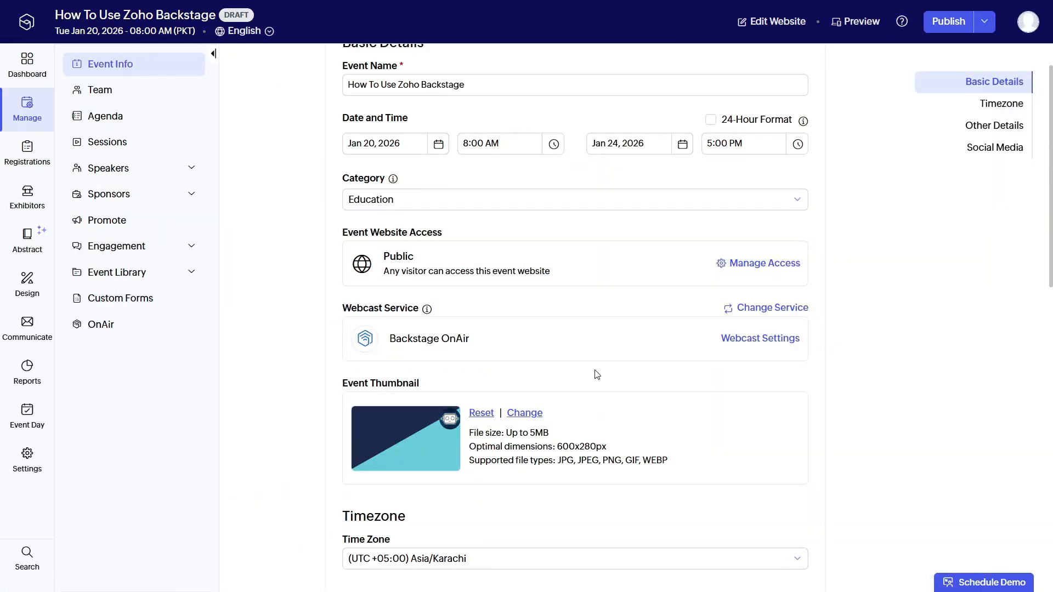
Step: Open the event website for editing and add ShaxBreakdowns BG.png from the Design Library as the home banner image
scroll(601, 376, "down", 1)
scroll(609, 372, "up", 1)
left_click(776, 21)
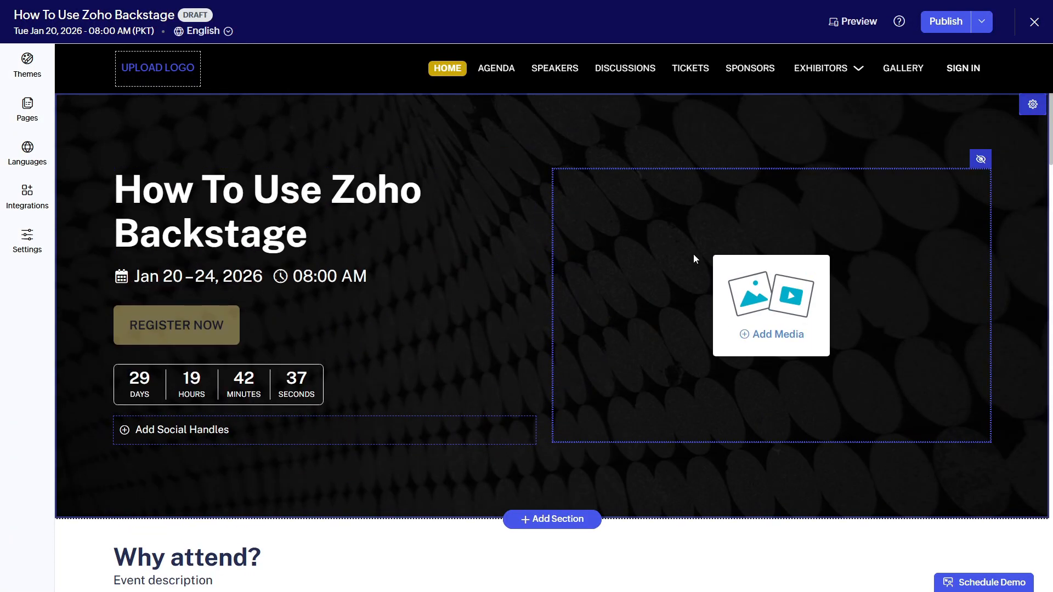
left_click(765, 334)
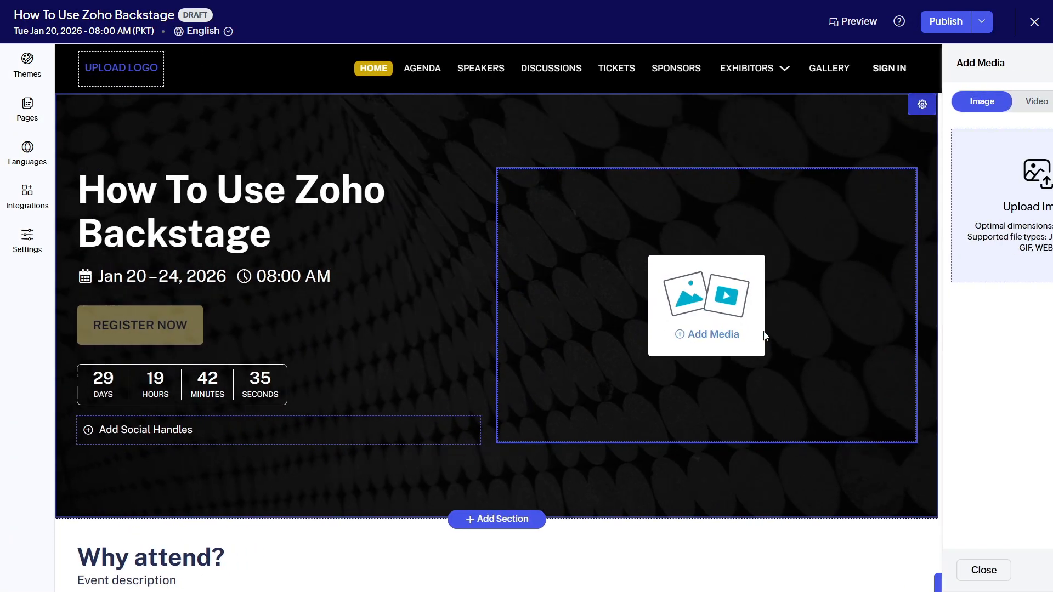
left_click(966, 201)
left_click(527, 274)
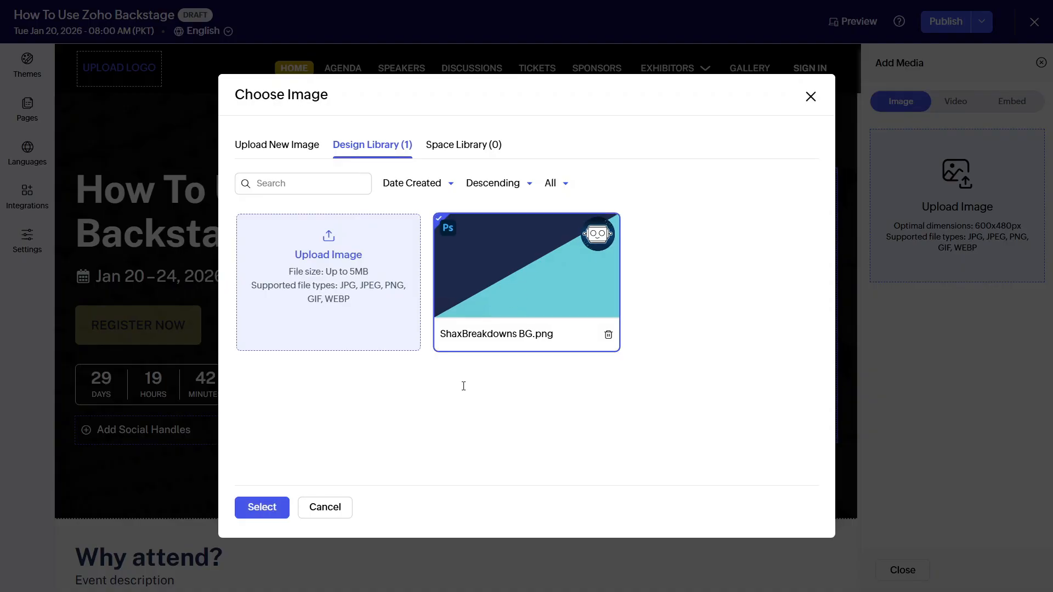
left_click(250, 508)
left_click(266, 510)
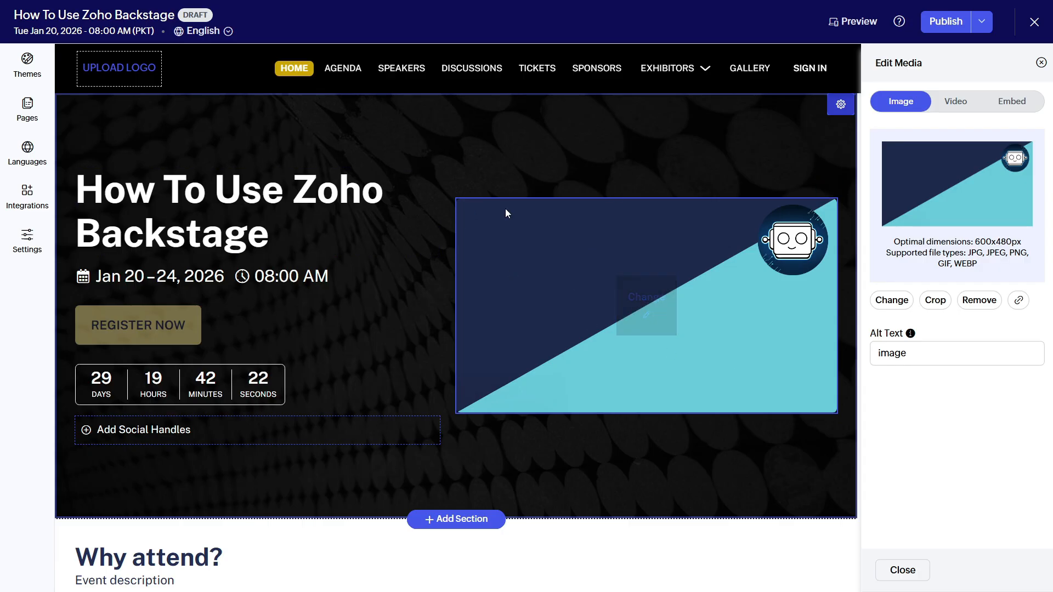
Step: Replace the description text under the "Why attend?" heading with the copied text "How To Use Zoho Backstage"
scroll(378, 263, "down", 5)
left_click(164, 306)
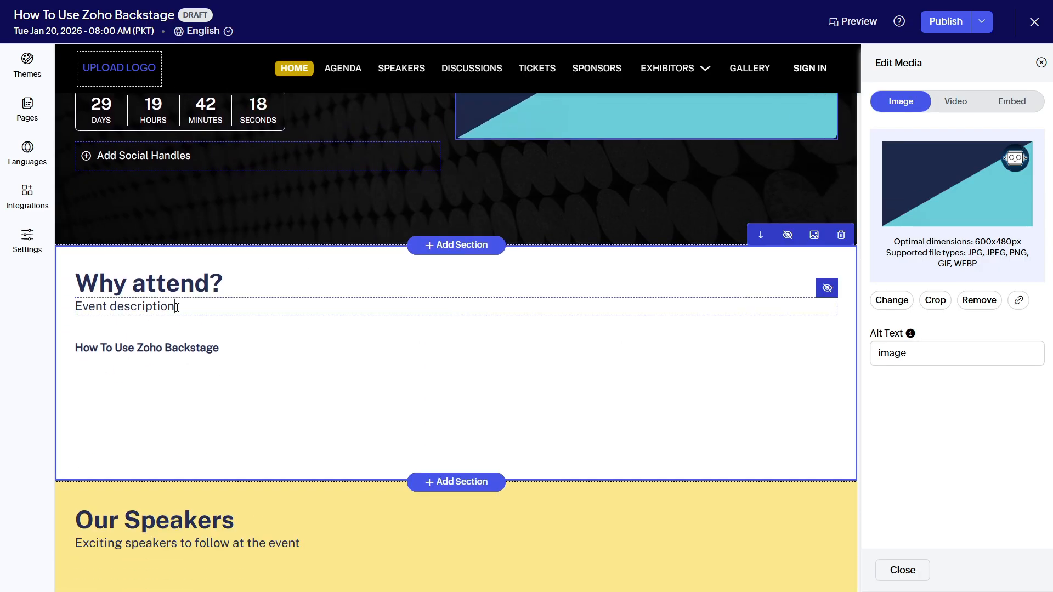
key("ctrl+a")
key("ctrl+v")
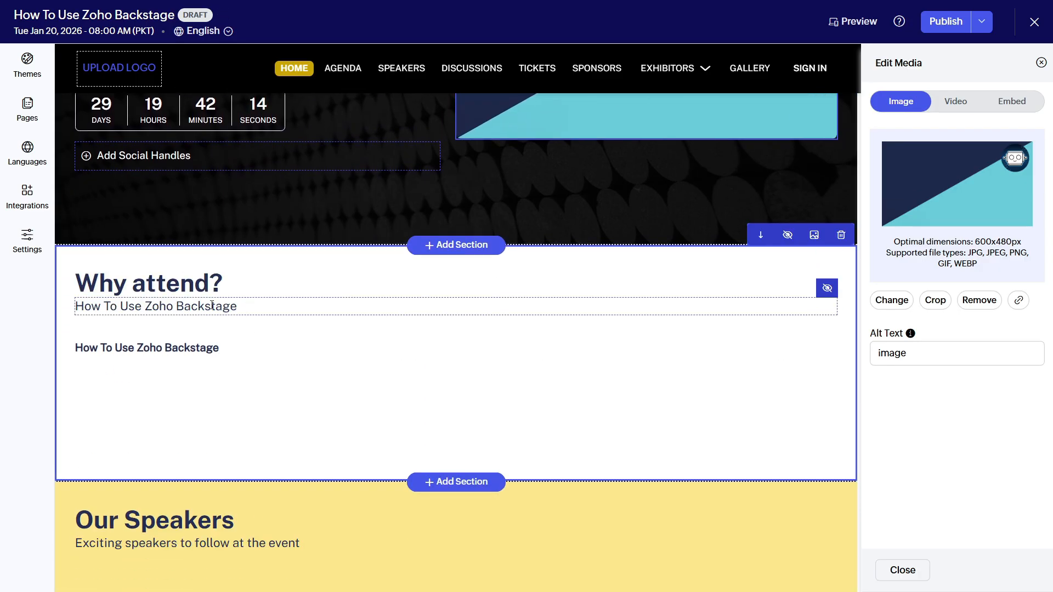
Step: Look over the remaining home page sections and publish the event website with the suggested website URL
scroll(288, 355, "down", 1)
scroll(280, 357, "up", 1)
scroll(384, 334, "down", 5)
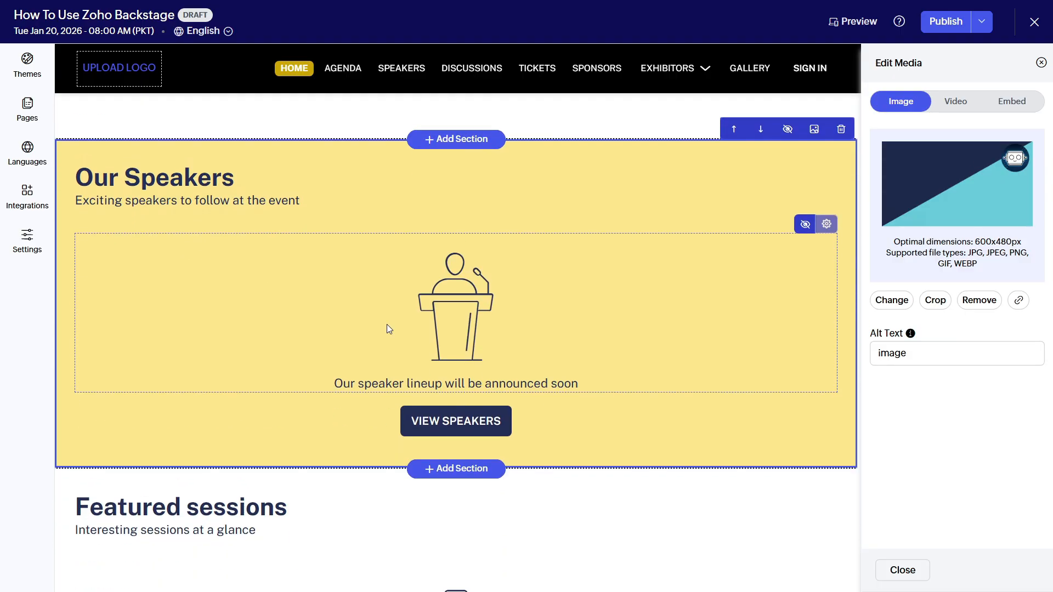
scroll(289, 510, "up", 6)
scroll(277, 499, "up", 2)
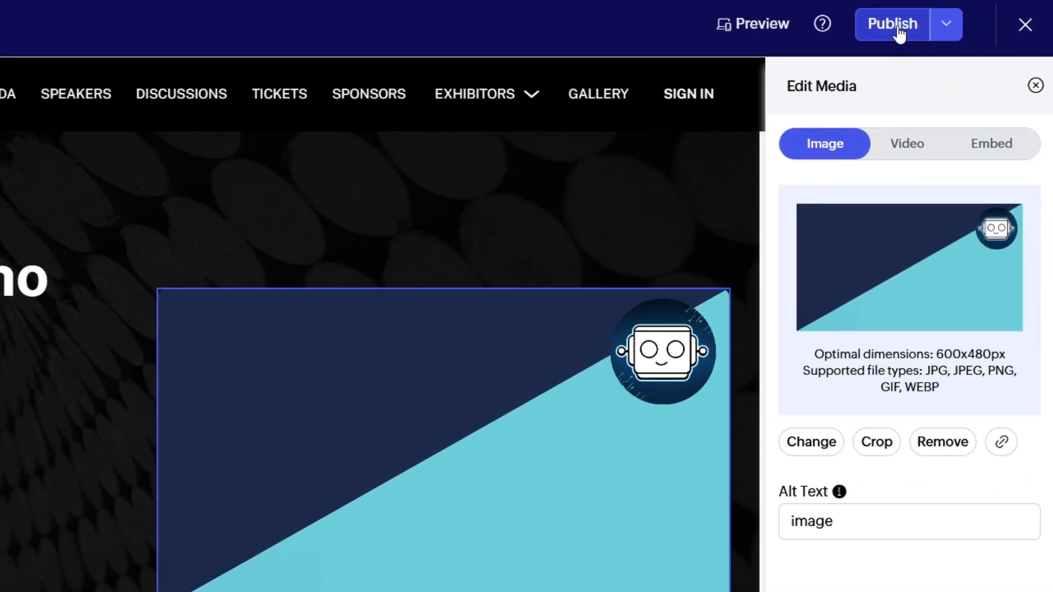
left_click(898, 28)
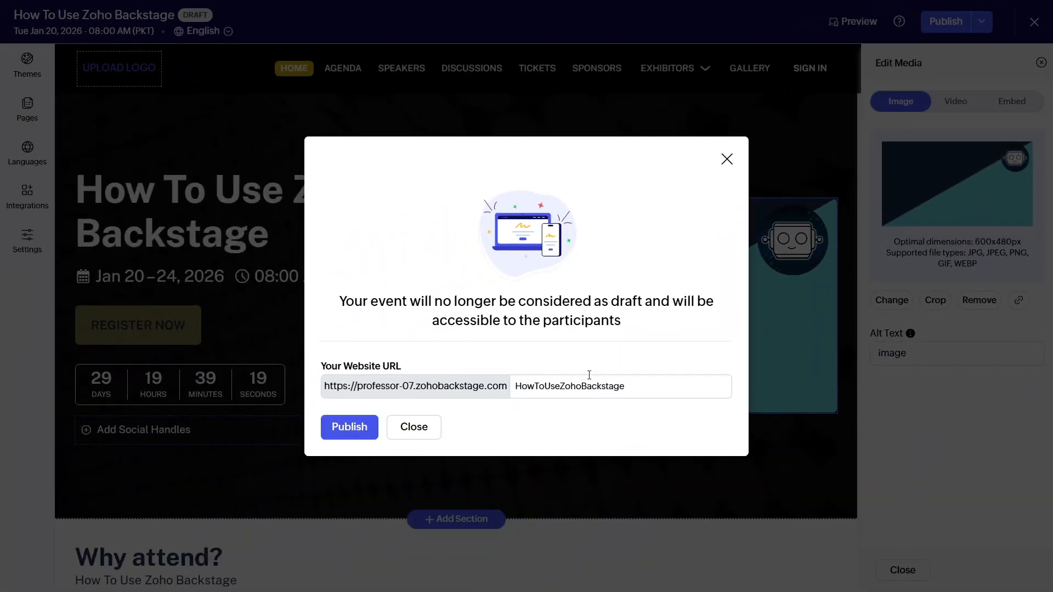
left_click(352, 429)
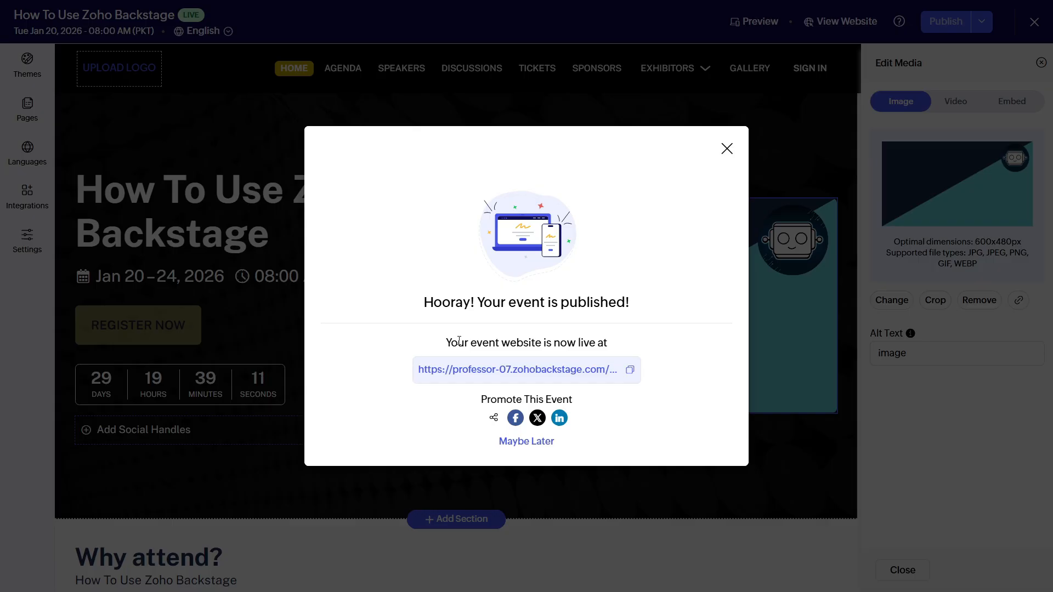
Step: Copy the published event website's URL
left_click_drag(448, 341, 670, 350)
left_click(660, 342)
left_click(630, 370)
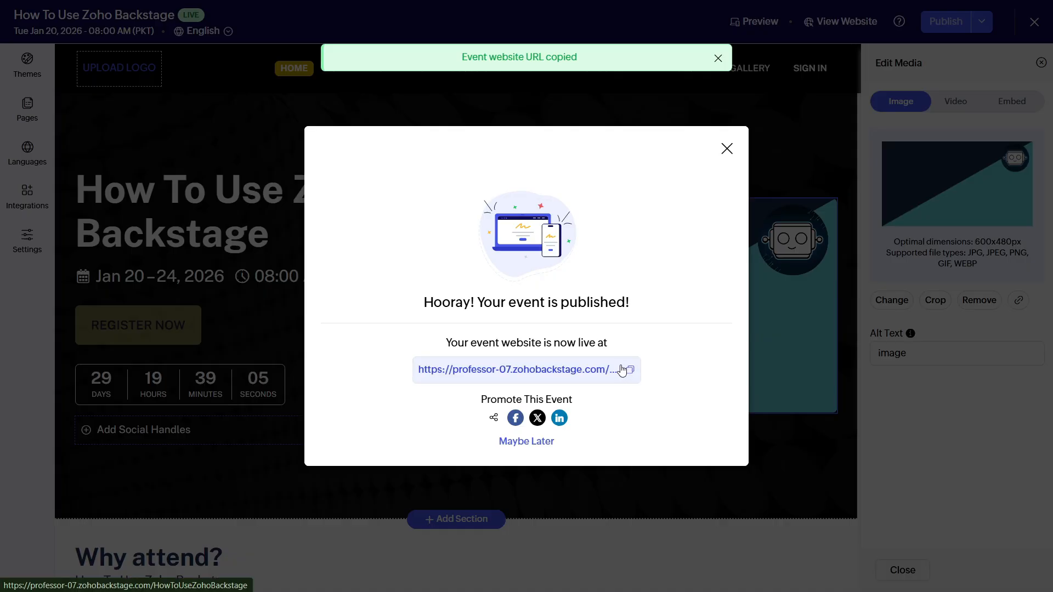
Step: Share the event on LinkedIn in a post reading "How To Use Zoho Backstage" with the copied event URL, and dismiss the publishing dialog
left_click(562, 423)
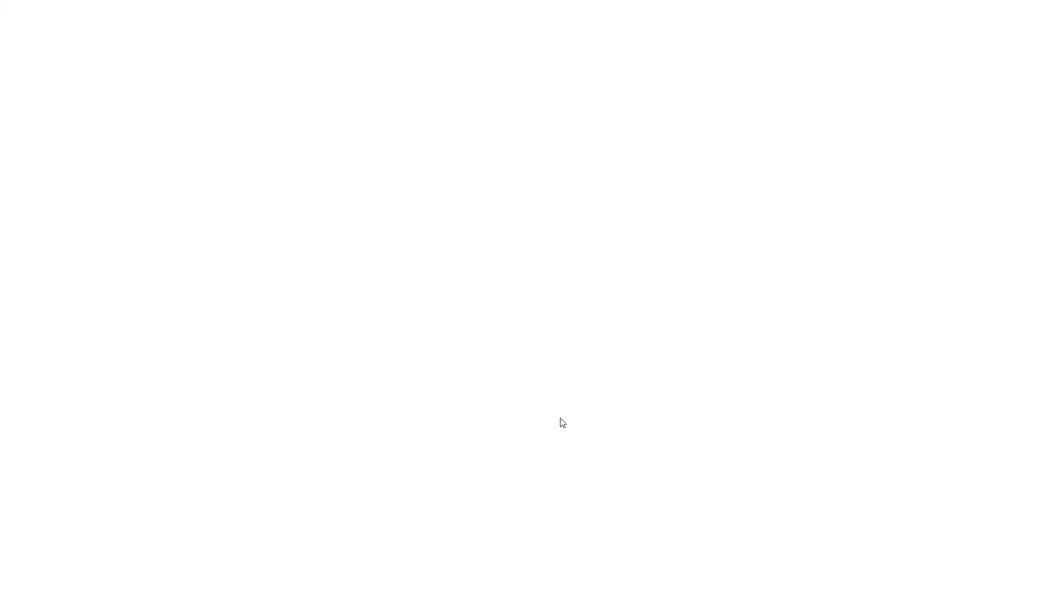
type("How To ")
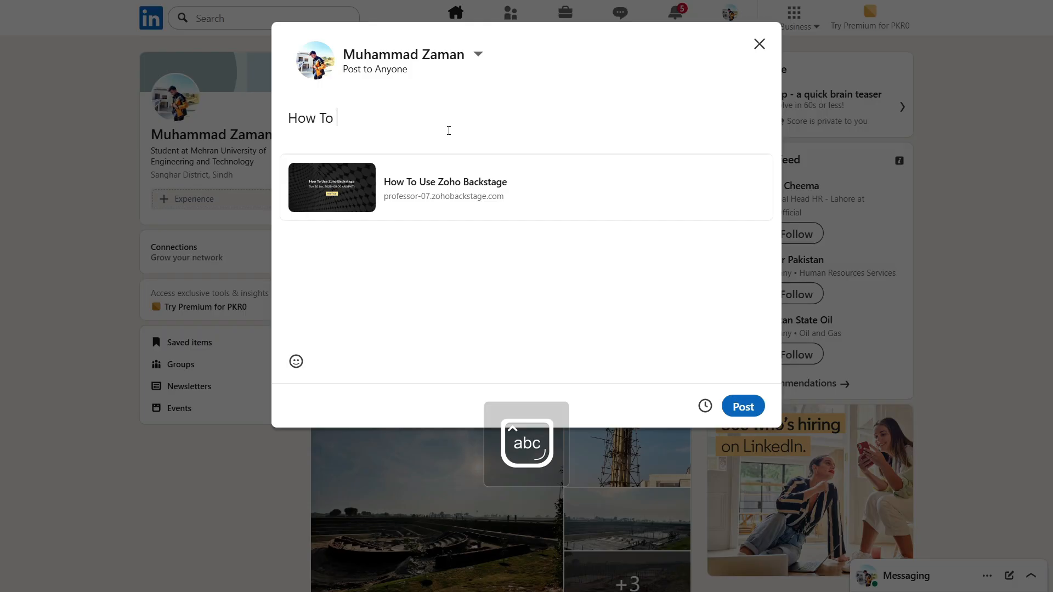
type("Use Zoho Backstage")
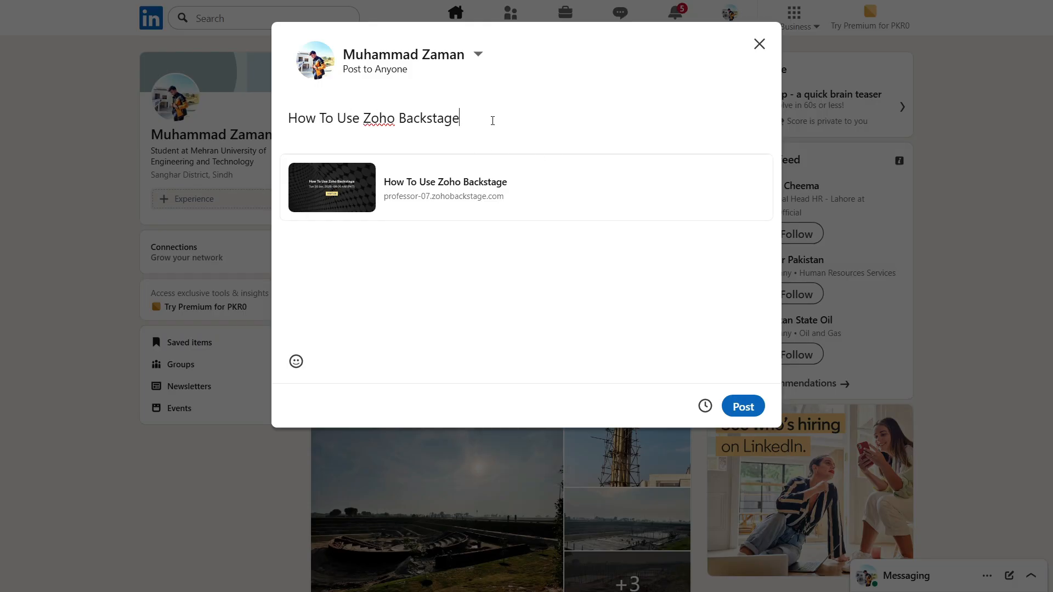
key("Return")
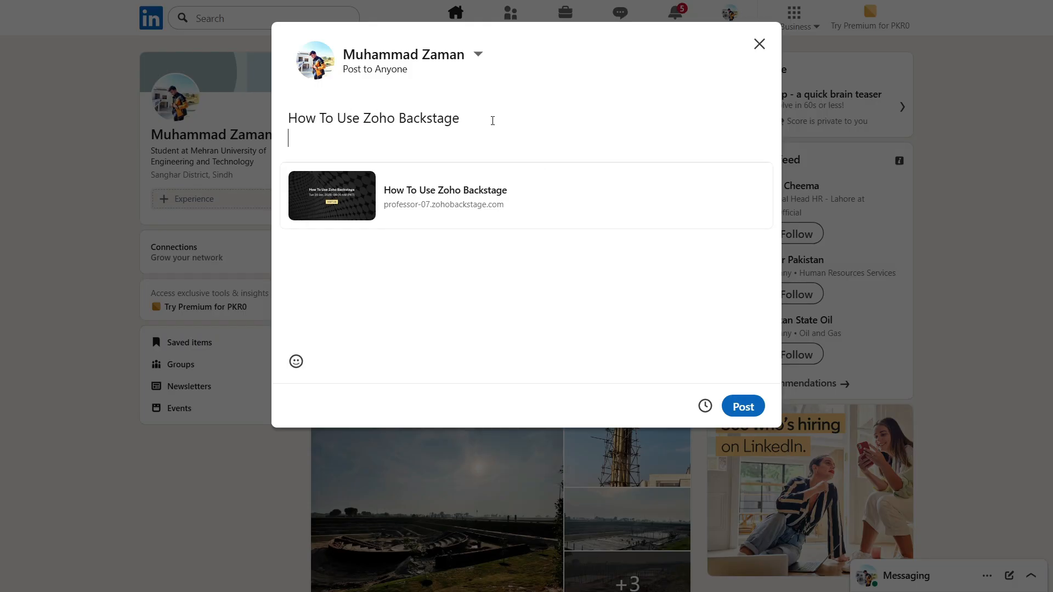
key("ctrl+v")
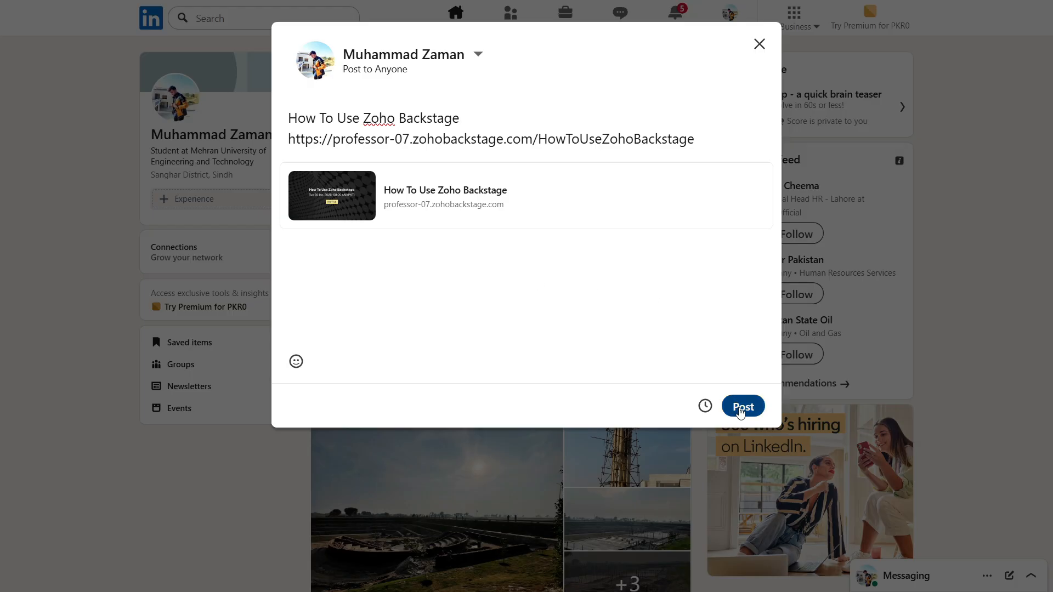
left_click(743, 406)
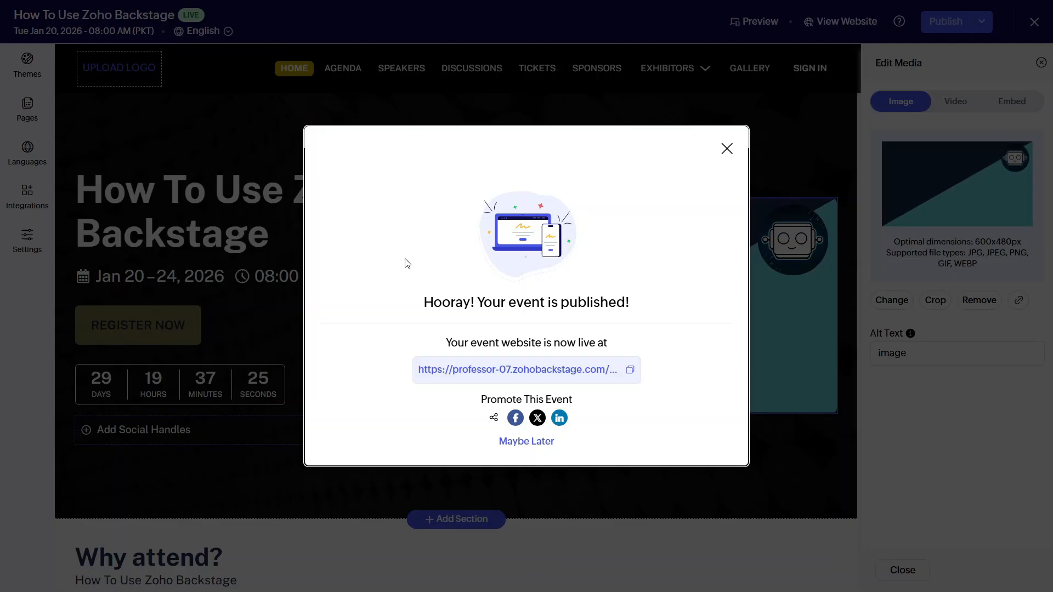
left_click(727, 149)
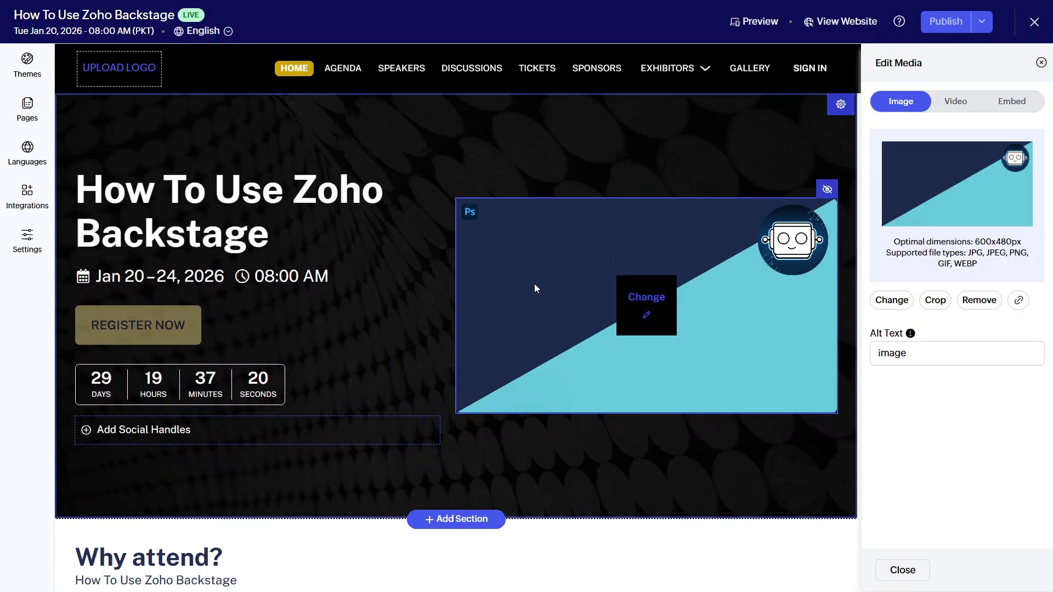
Step: Browse the website themes and try out Tungsten and Zephyr on the event website
left_click(27, 61)
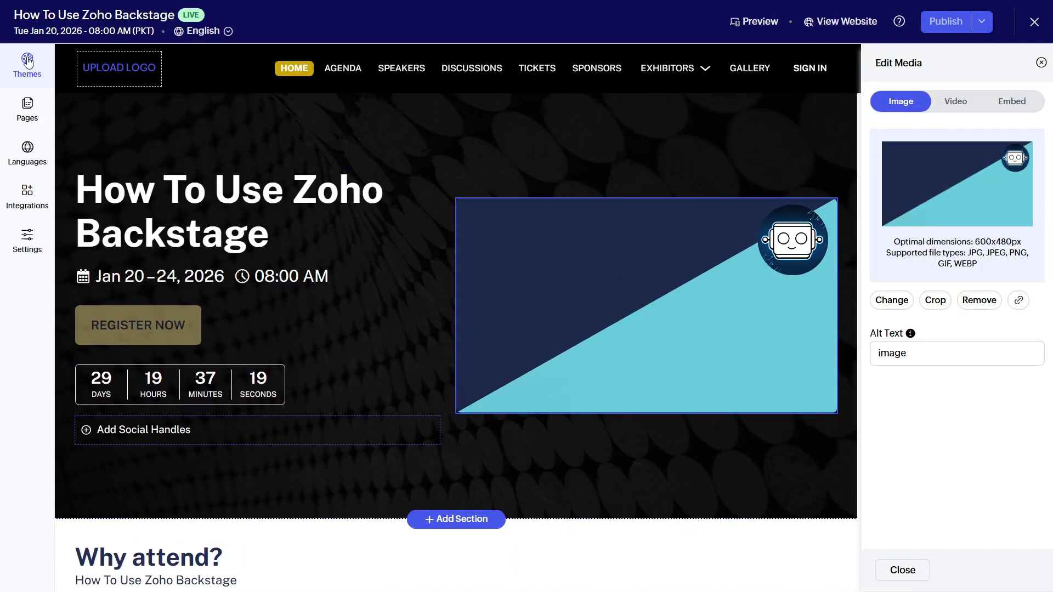
scroll(118, 103, "up", 6)
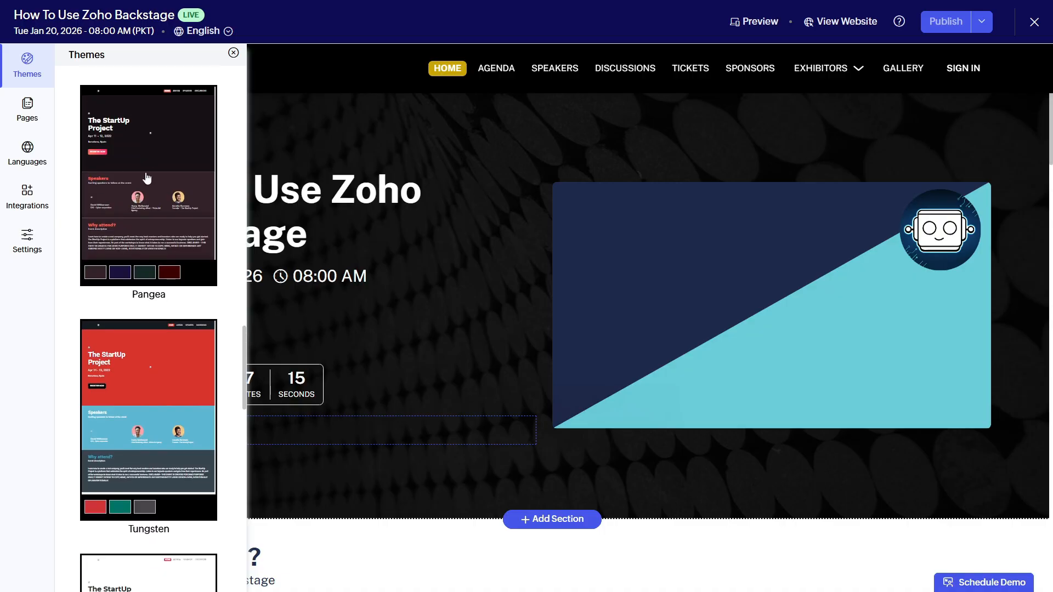
left_click(135, 198)
scroll(134, 198, "down", 1)
left_click(155, 332)
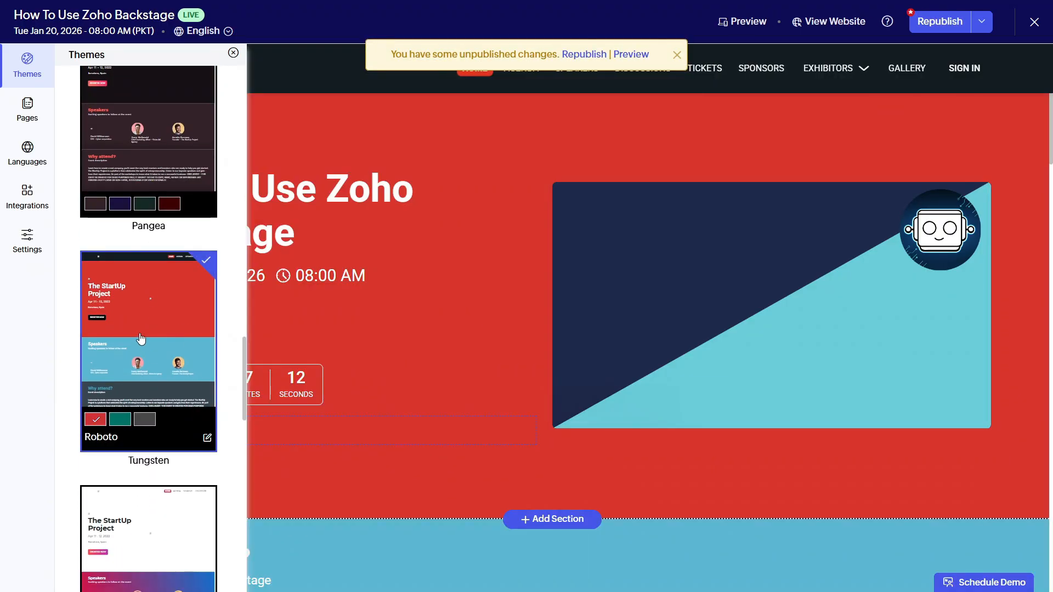
scroll(155, 331, "down", 10)
left_click(137, 233)
scroll(138, 233, "up", 4)
left_click(137, 233)
scroll(143, 198, "up", 4)
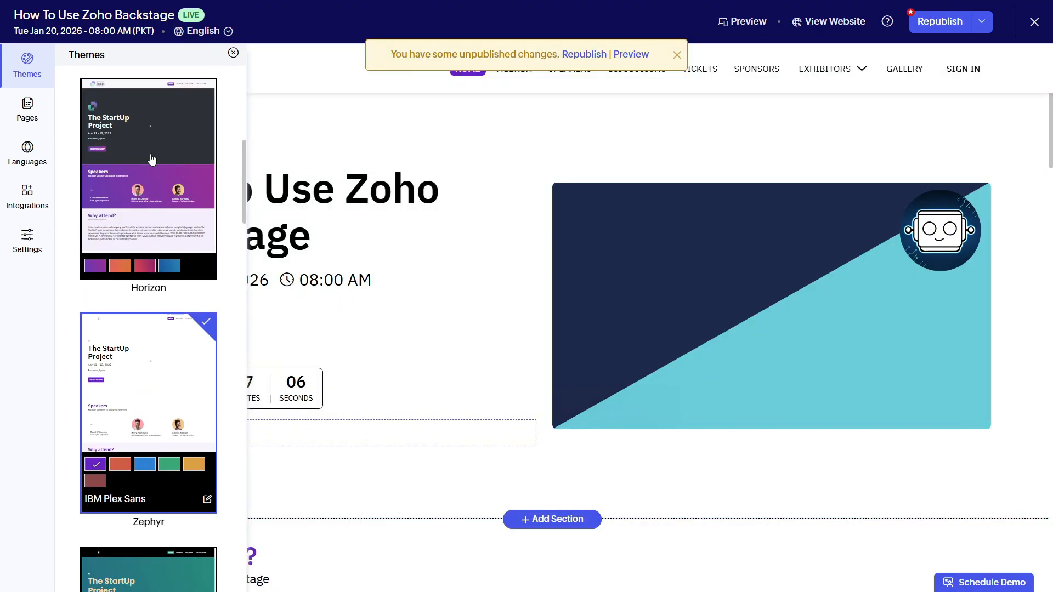
Step: Try out the Dewdrop and Barfi themes on the event website
left_click(151, 159)
scroll(150, 159, "up", 7)
left_click(151, 338)
scroll(150, 335, "up", 1)
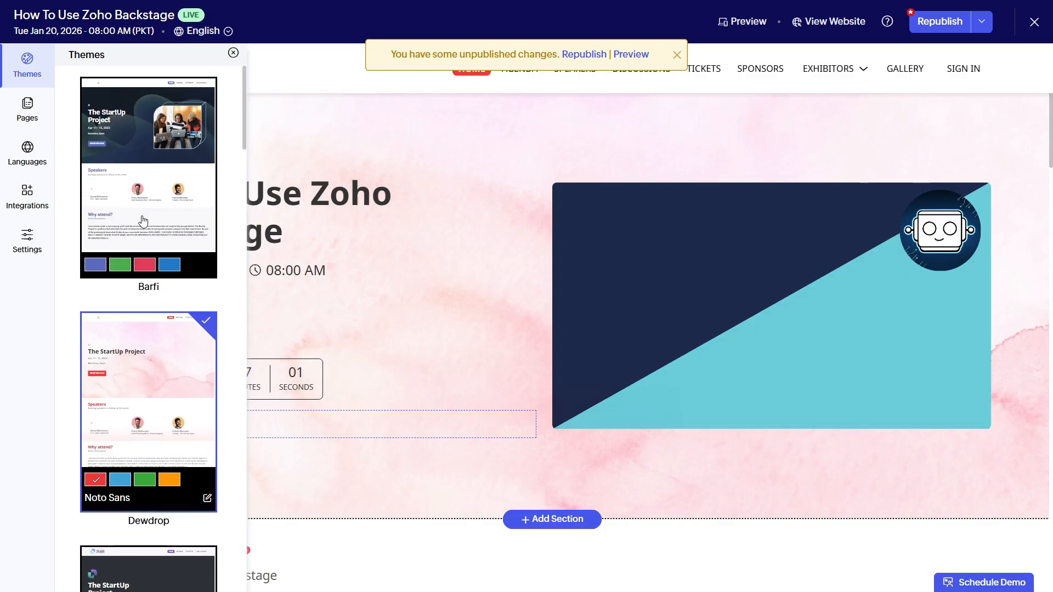
left_click(145, 216)
scroll(146, 219, "up", 5)
Step: Apply the Pangea theme to the event website
scroll(147, 251, "down", 10)
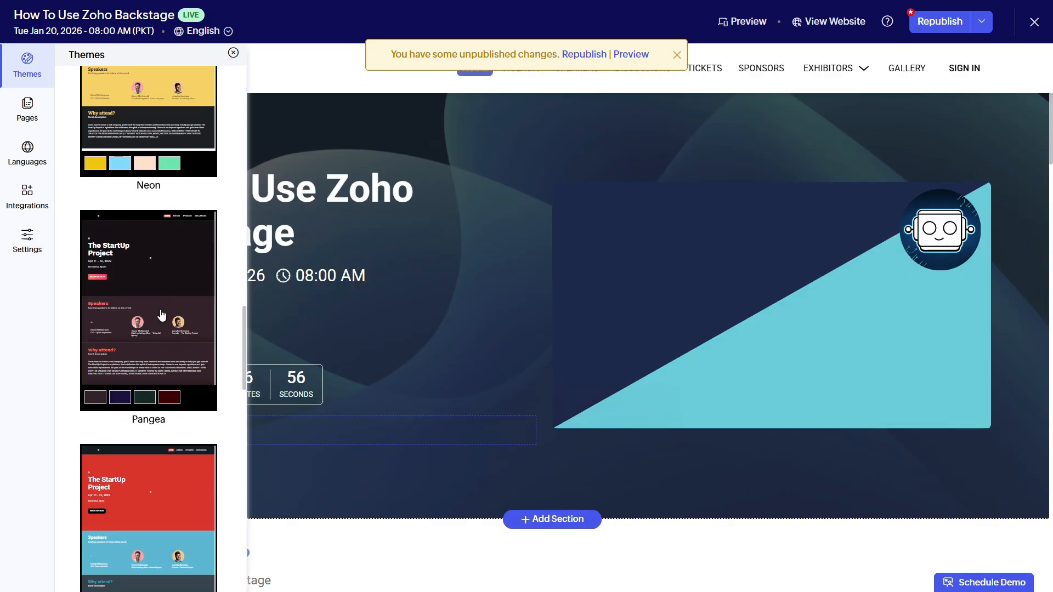
left_click(205, 277)
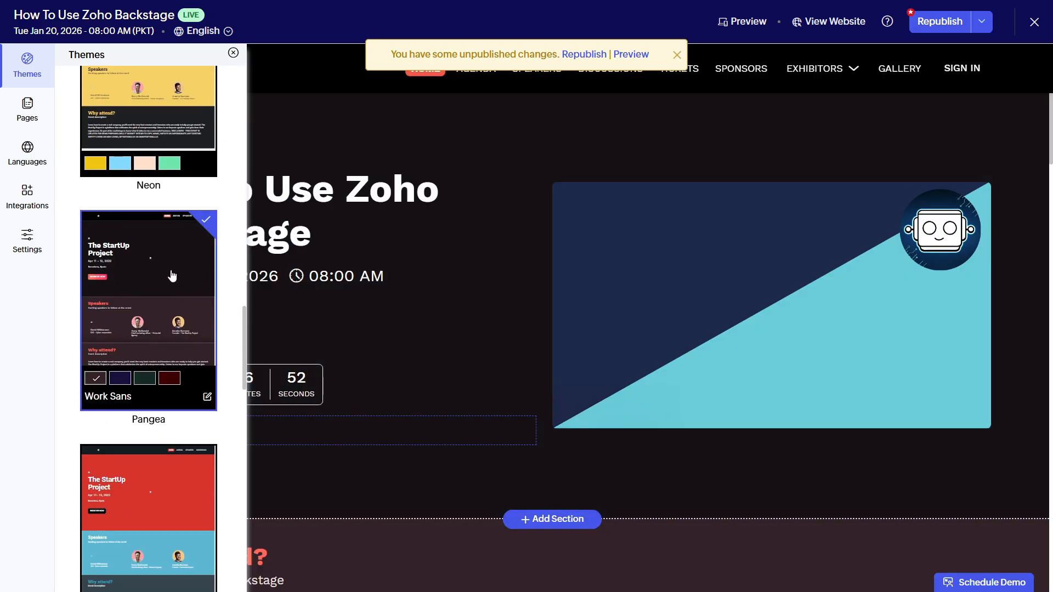
scroll(172, 276, "down", 3)
Step: Review the website's list of pages and the options for adding another language
left_click(27, 109)
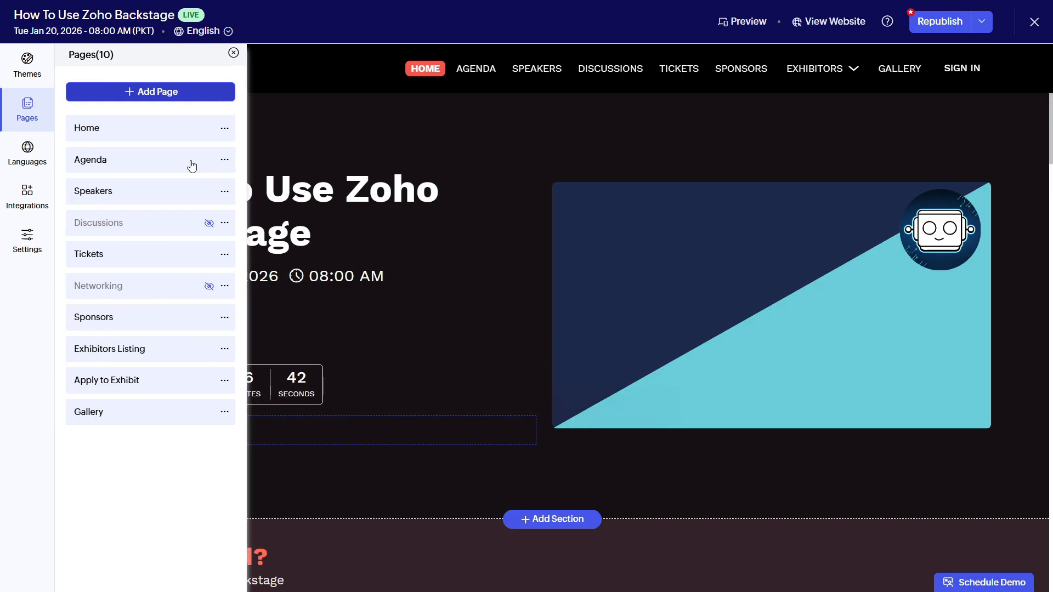
left_click(225, 130)
left_click(28, 155)
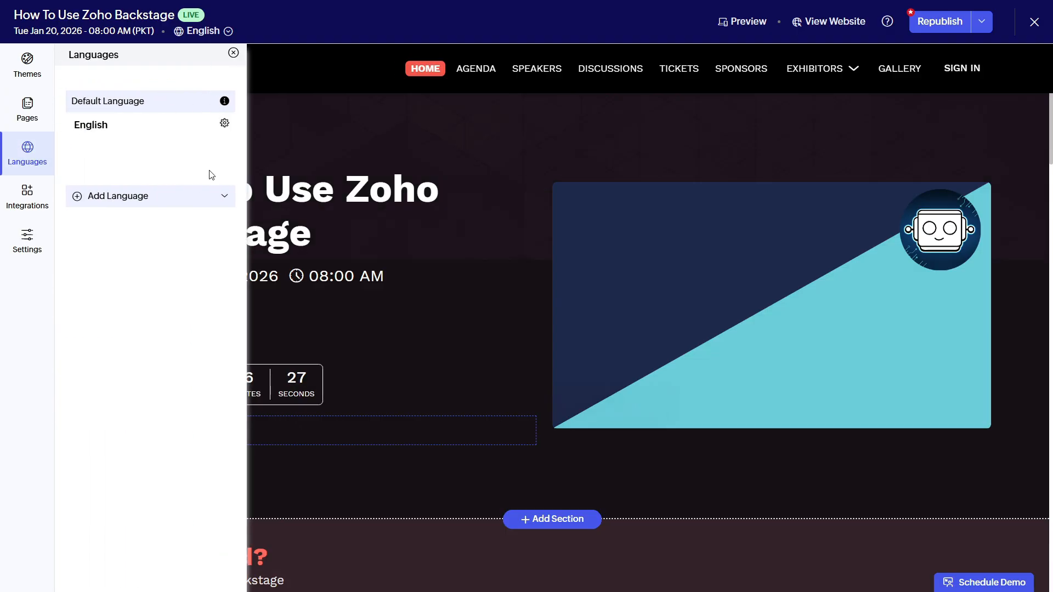
left_click(175, 202)
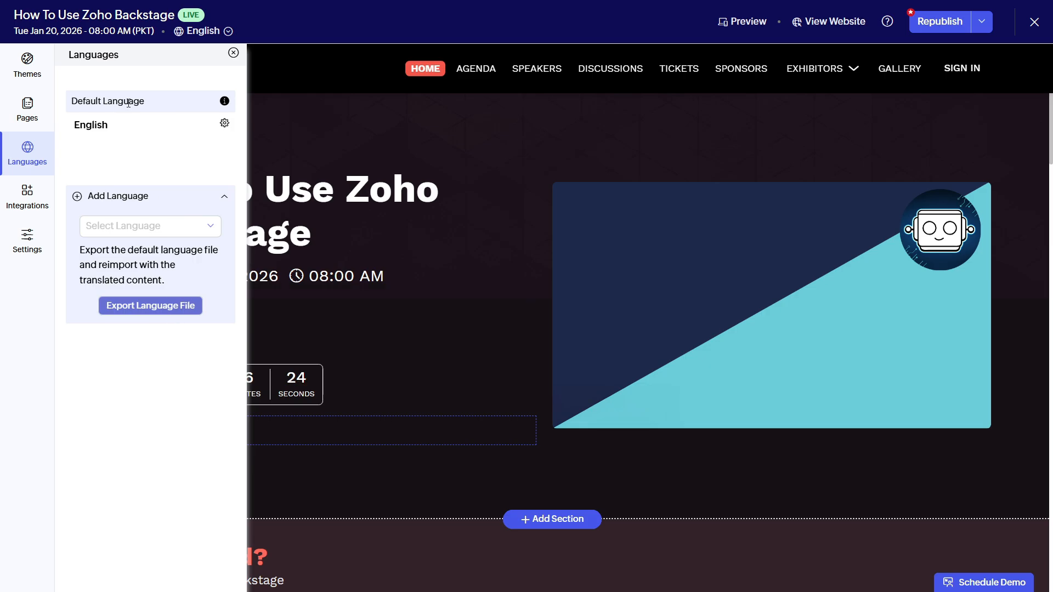
left_click(225, 197)
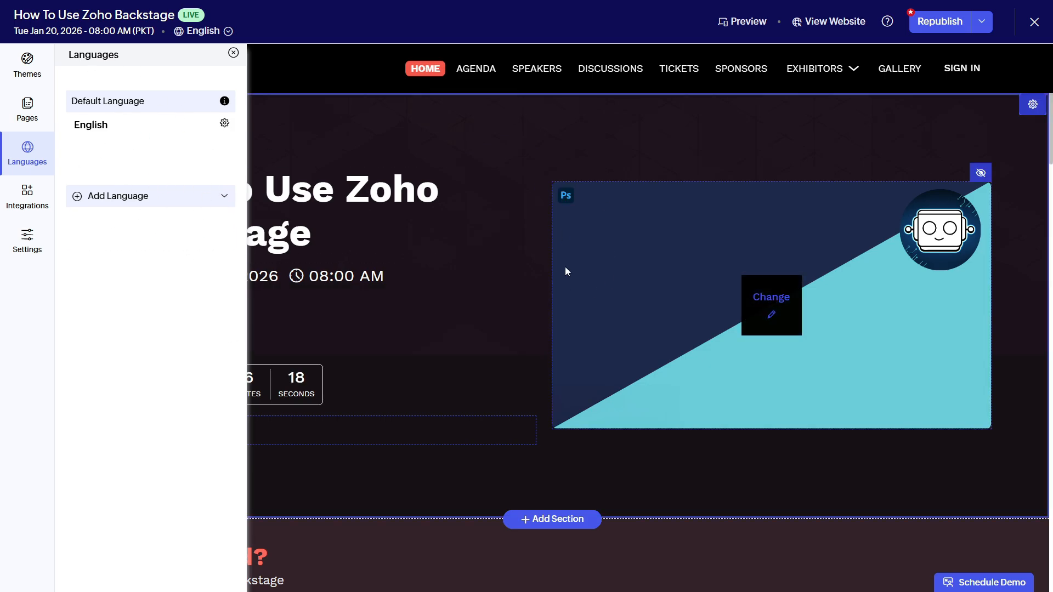
Step: Review the Zoho PageSense and Zoho SalesIQ integrations available for the event website
left_click(28, 199)
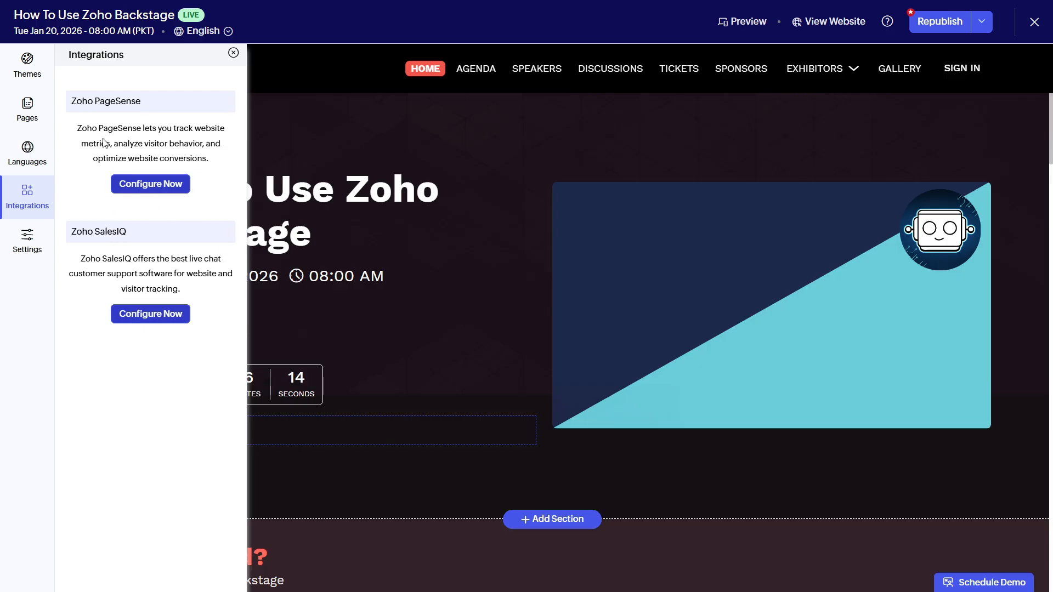
left_click_drag(82, 129, 224, 168)
left_click(101, 106)
left_click_drag(69, 101, 180, 113)
left_click_drag(65, 238, 198, 259)
left_click(160, 369)
Step: Open the event website's settings
left_click(33, 250)
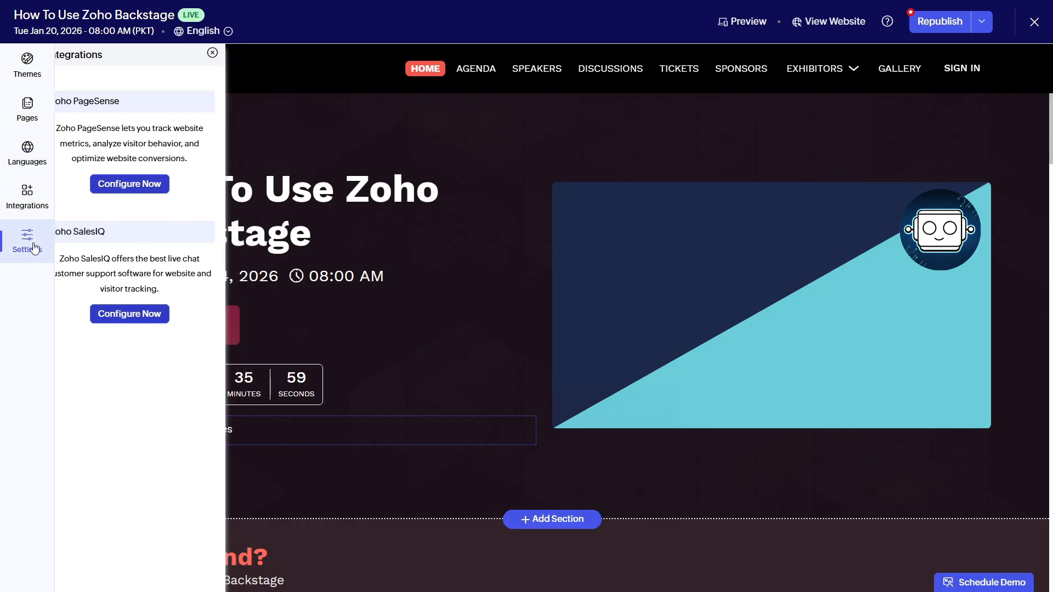